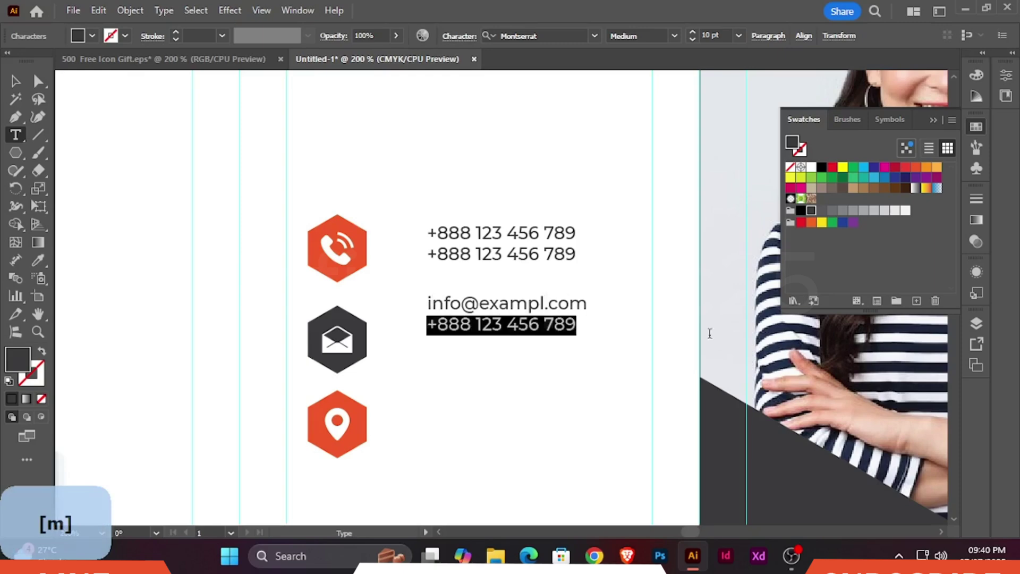
text(www.example.com)
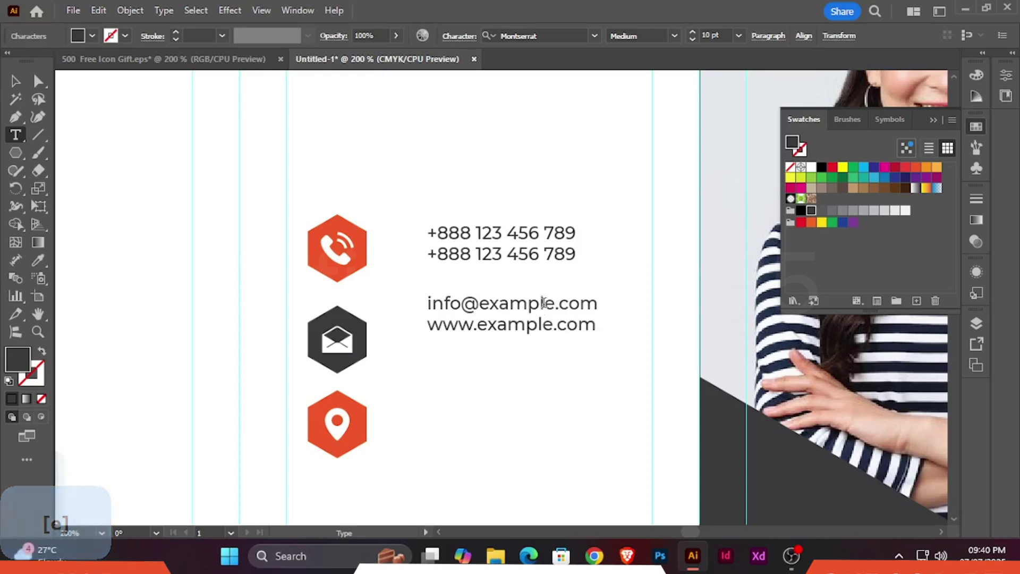
click(16, 81)
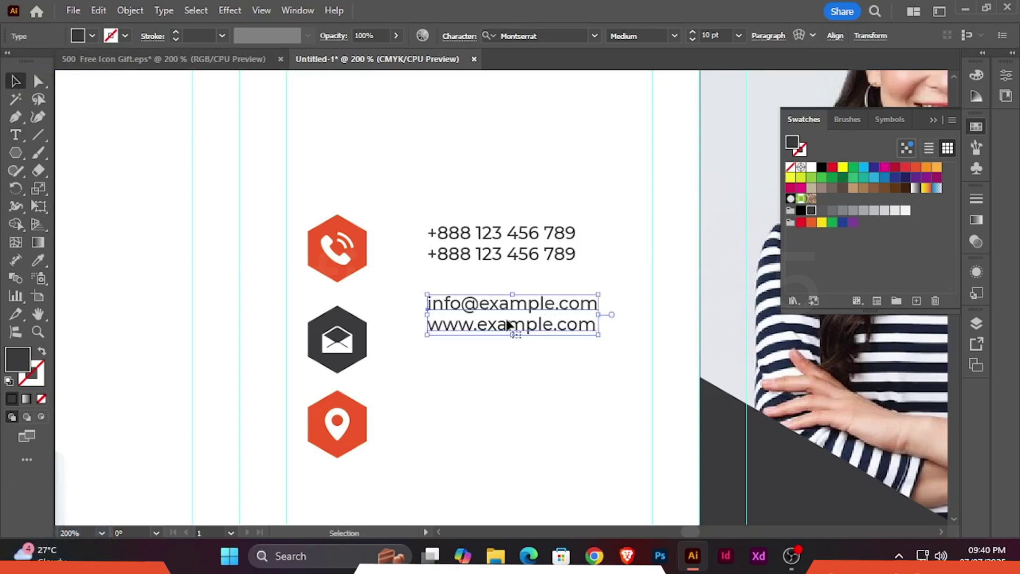
Duplicate the email and website text below itself and replace its lines with "your street address here" and "country name,zip 1233"
drag(500, 303, 499, 367)
double_click(499, 367)
drag(594, 368, 352, 365)
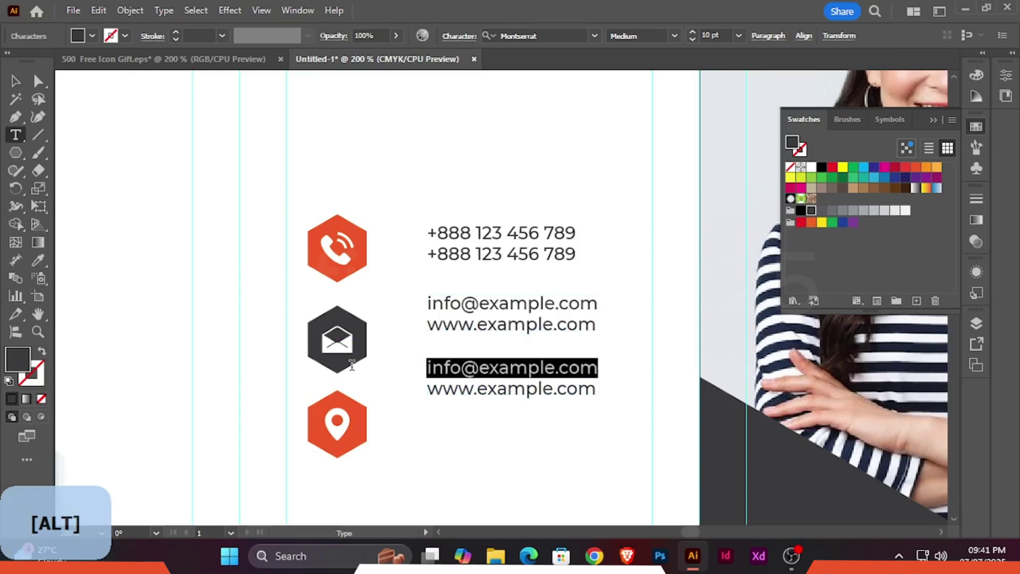
text(your st)
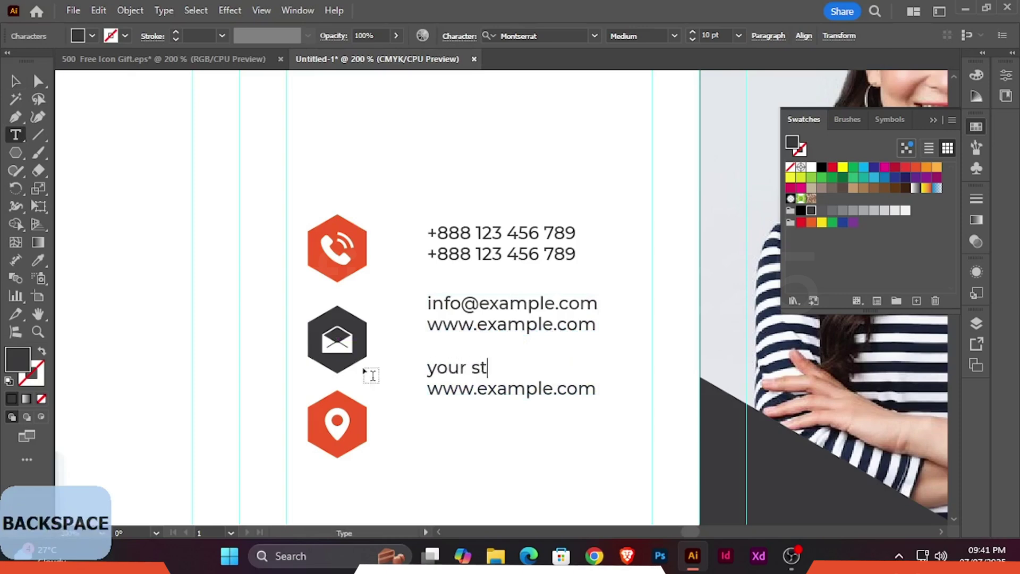
text(reet address here)
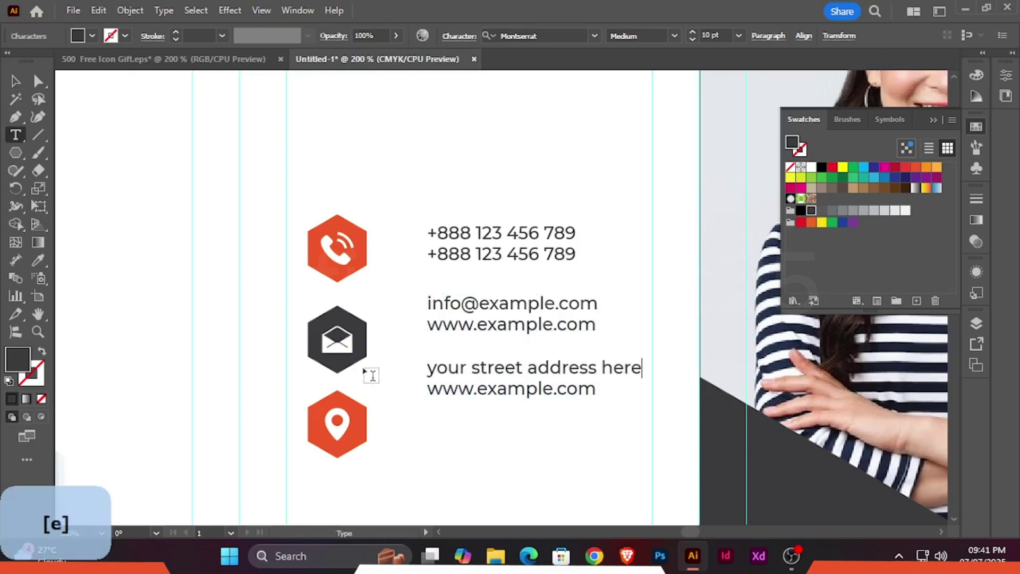
drag(583, 396, 389, 385)
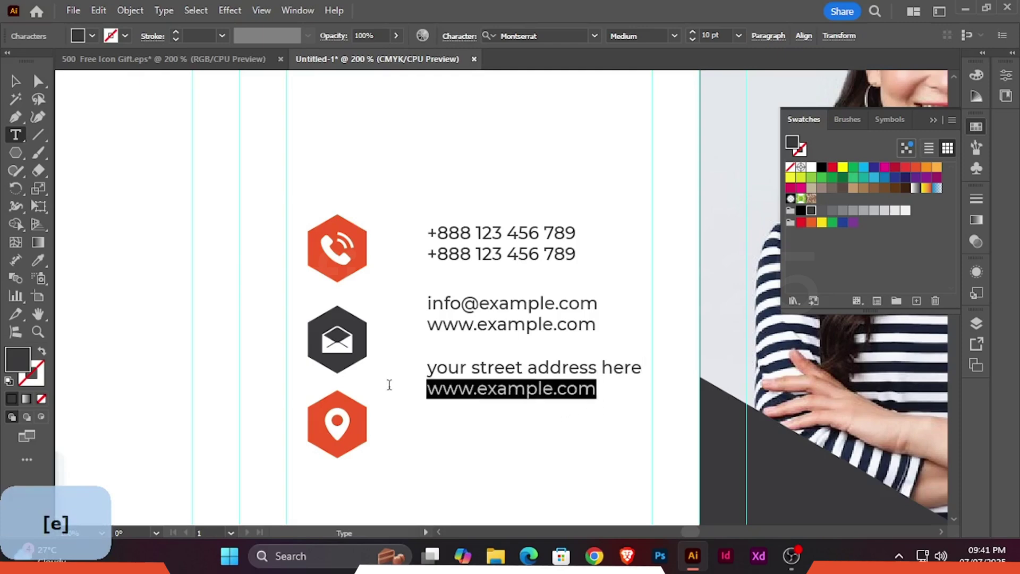
text(country name,zip)
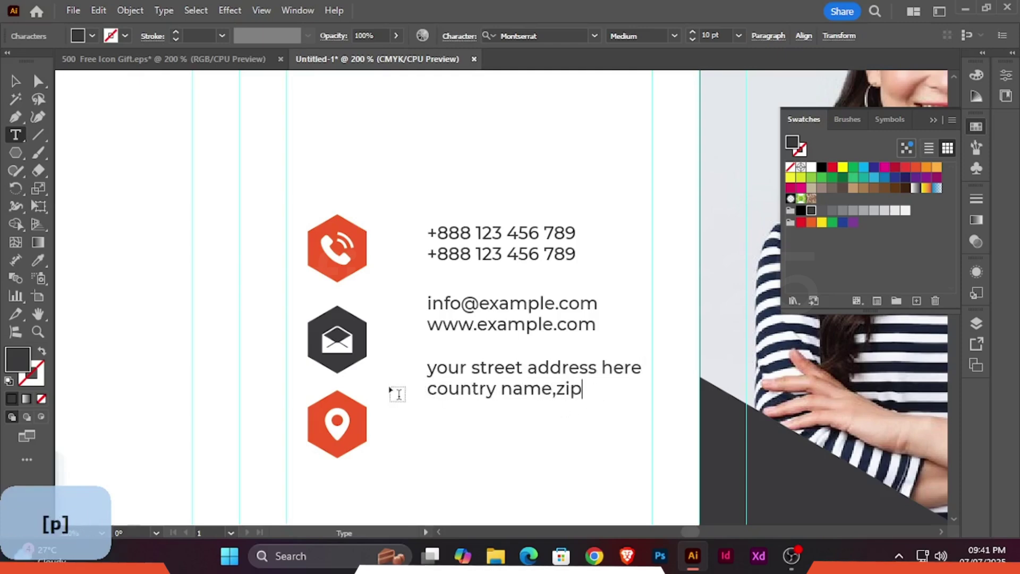
text( 1233)
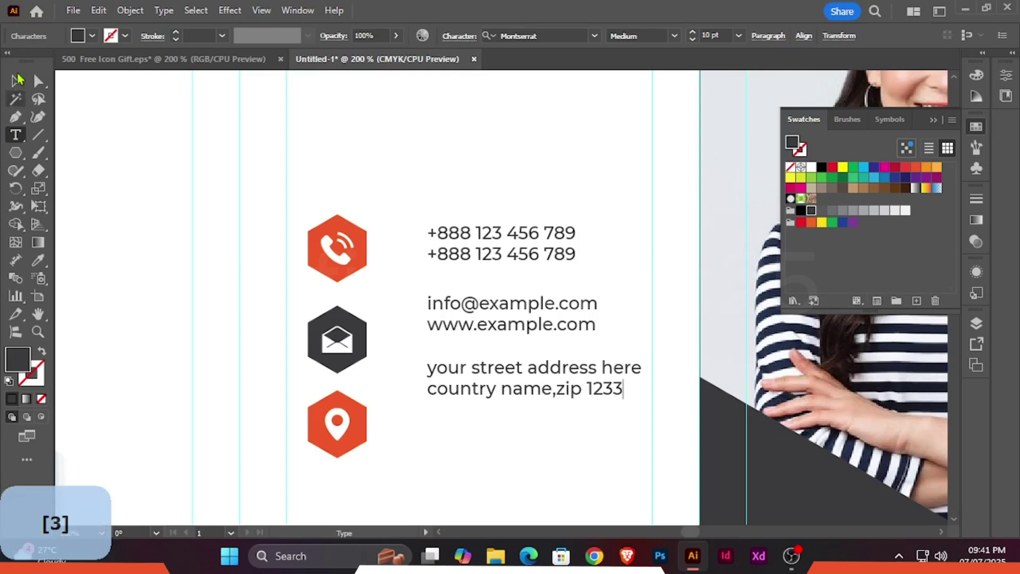
key(Escape)
Move the three hexagon icons closer to the contact text and scale them down together proportionally
drag(302, 226, 382, 457)
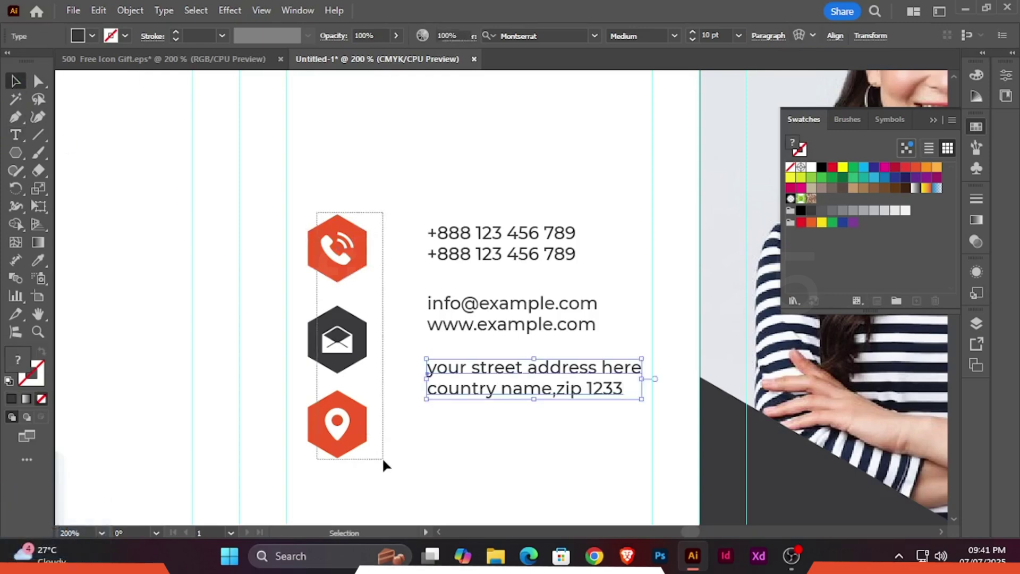
drag(340, 262, 393, 264)
drag(420, 458, 416, 416)
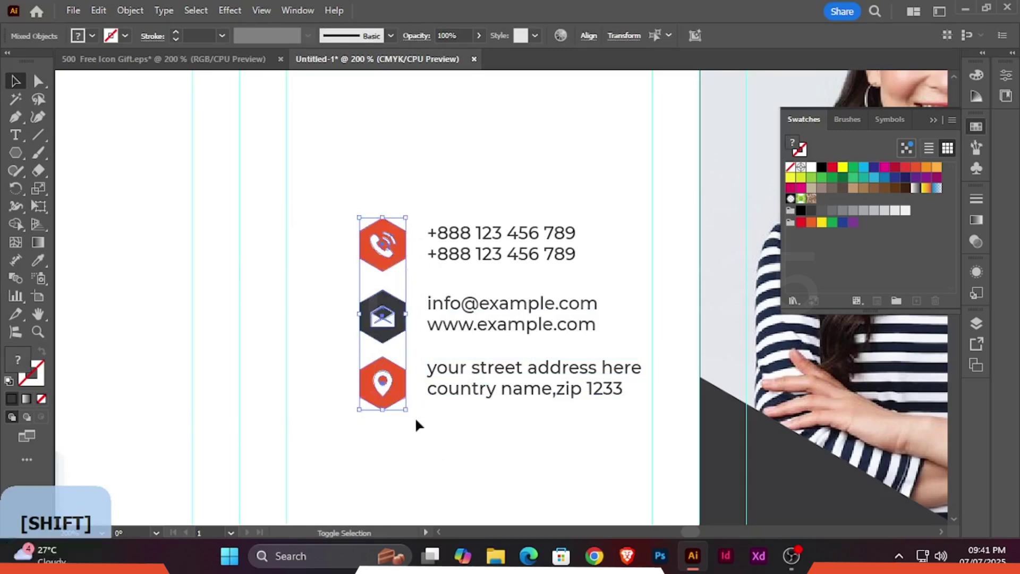
click(428, 427)
Group the phone, envelope and location symbols each with their own hexagon
drag(305, 196, 364, 227)
right_click(377, 229)
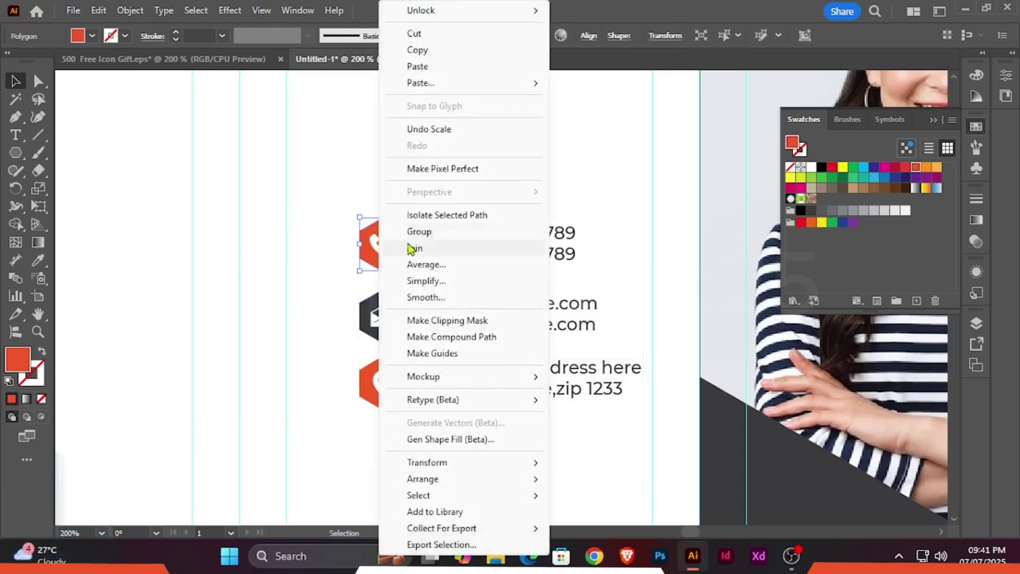
click(420, 231)
drag(330, 297, 375, 340)
right_click(387, 319)
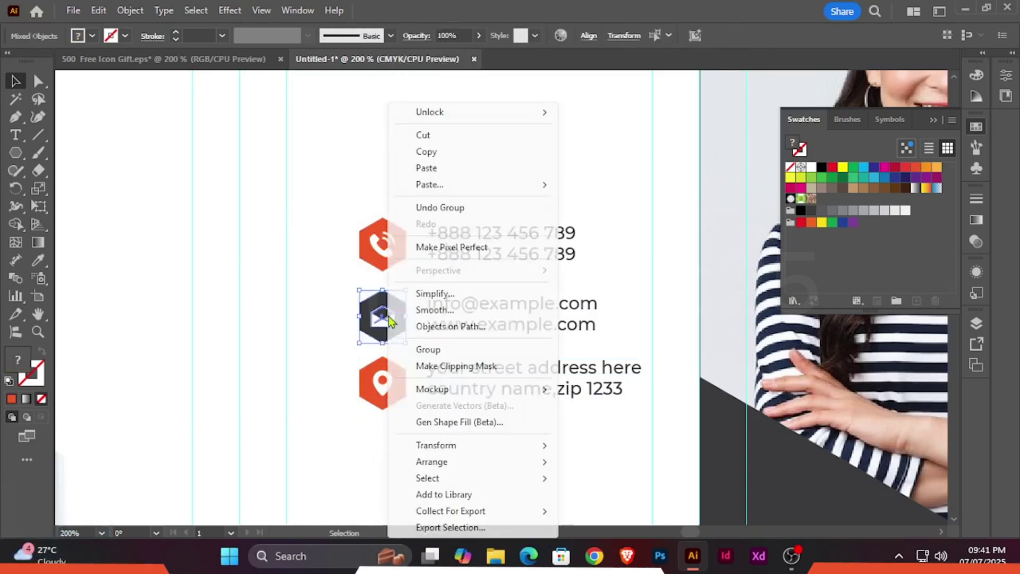
click(425, 349)
drag(330, 364, 415, 428)
right_click(383, 383)
click(432, 355)
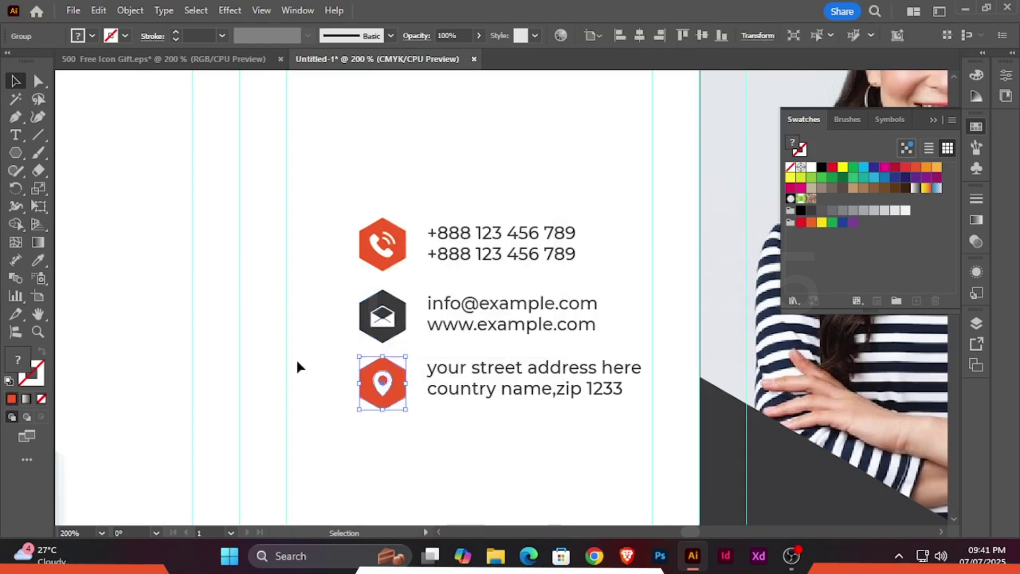
Nudge the three contact text blocks slightly left toward the hexagon icons
drag(466, 200, 534, 409)
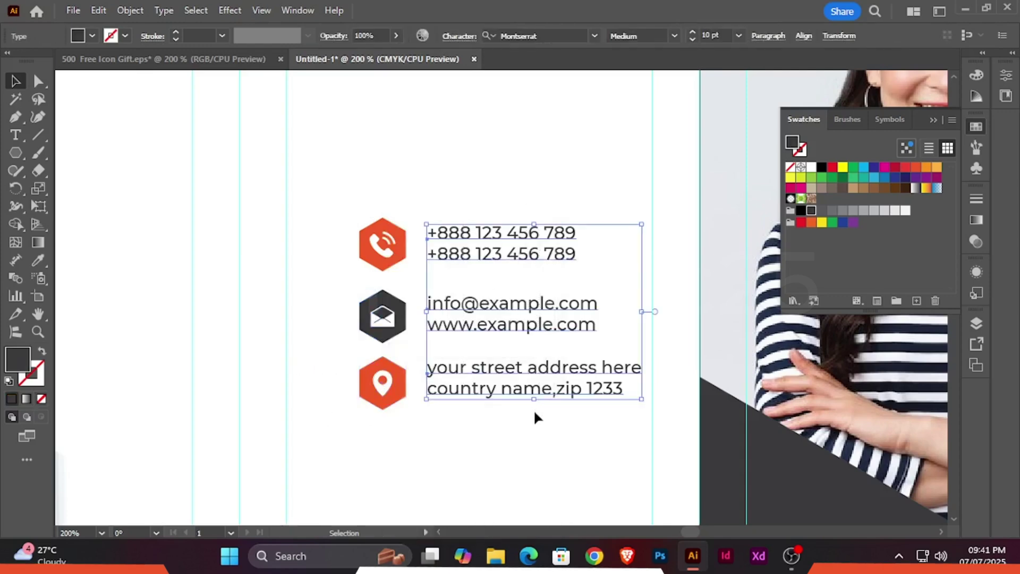
key(Left)
key(Left)
key(Left)
click(515, 101)
drag(458, 181, 533, 390)
click(523, 437)
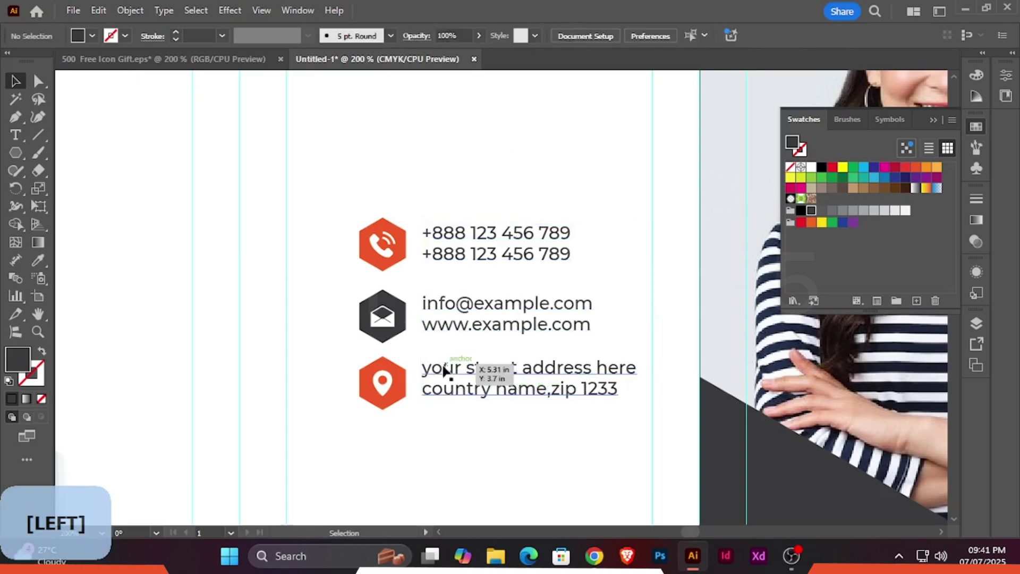
Align each contact text block with its hexagon icon by their vertical centers, row by row
drag(343, 351, 506, 415)
click(565, 37)
drag(340, 286, 436, 319)
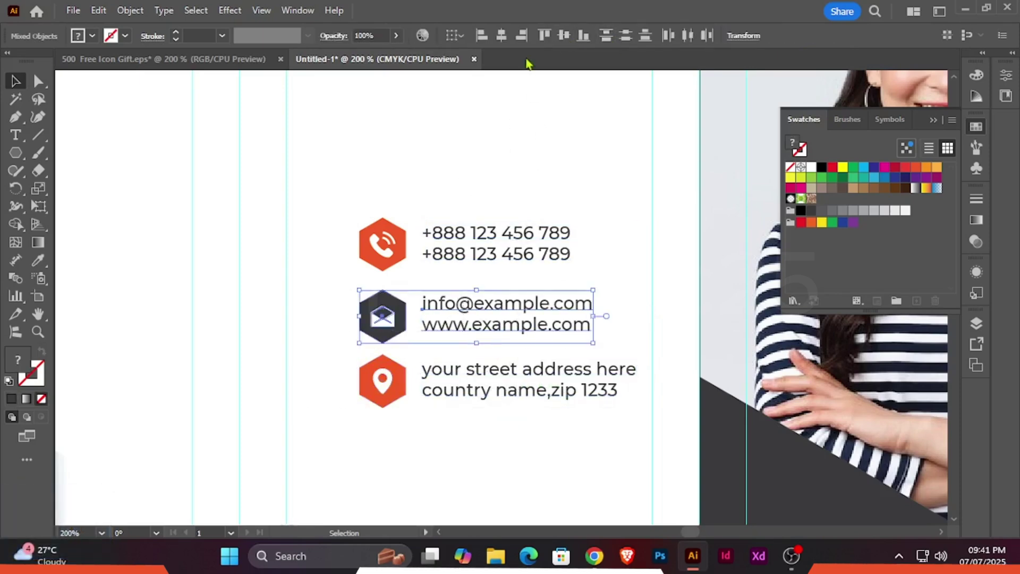
click(565, 37)
drag(521, 256, 526, 258)
click(565, 37)
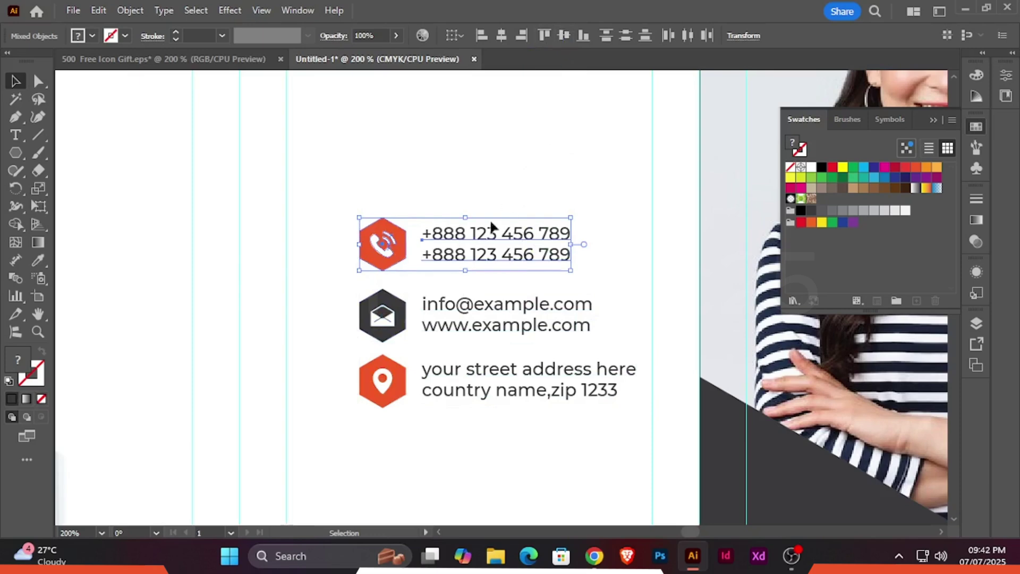
Group each of the three hexagon icons with its neighbouring contact text block
right_click(492, 224)
click(528, 345)
drag(335, 303, 521, 330)
right_click(521, 329)
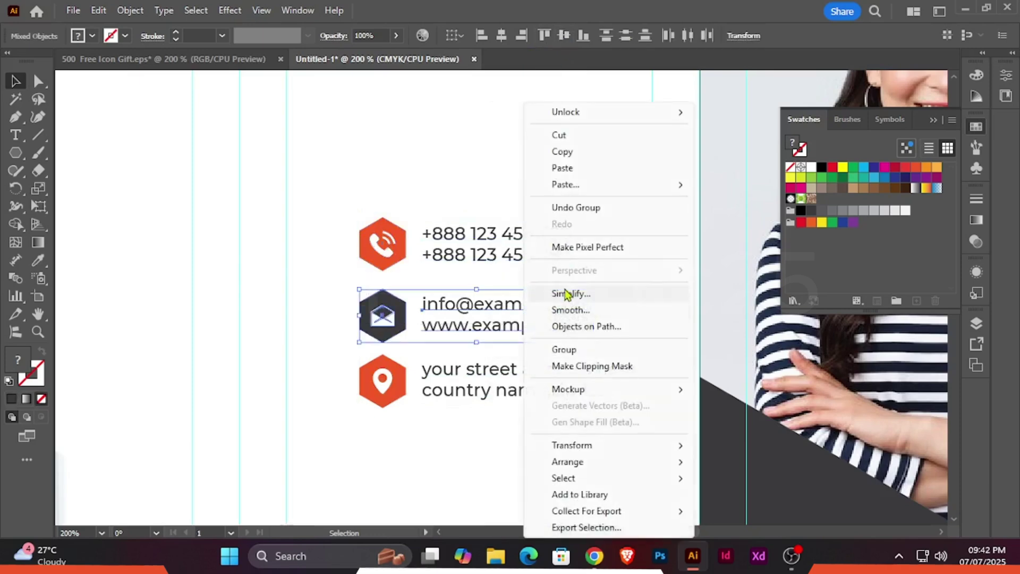
click(578, 349)
drag(335, 354, 514, 422)
right_click(515, 422)
click(553, 349)
Distribute the three contact rows with equal vertical spacing
drag(346, 221, 550, 197)
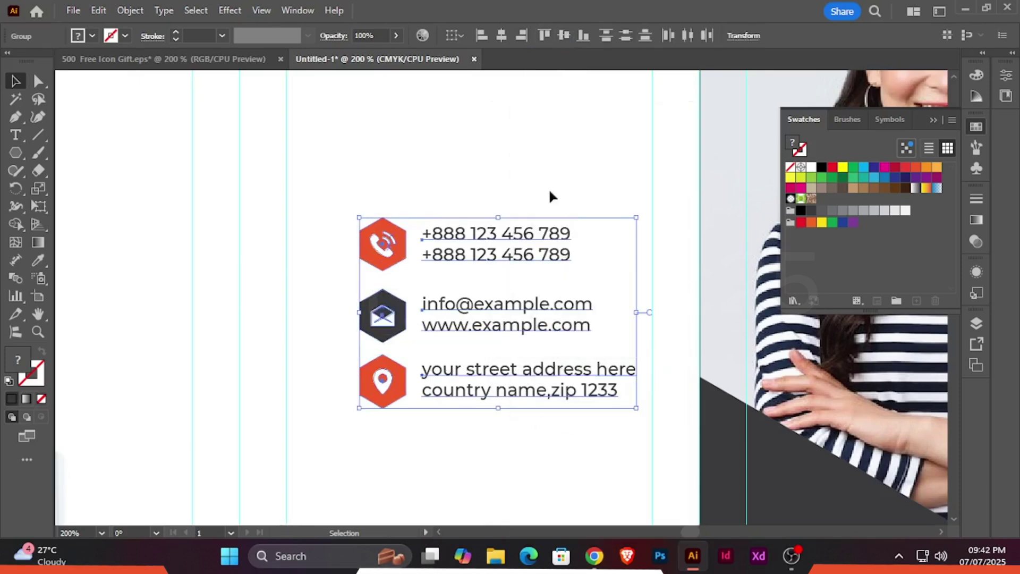
click(297, 10)
click(330, 232)
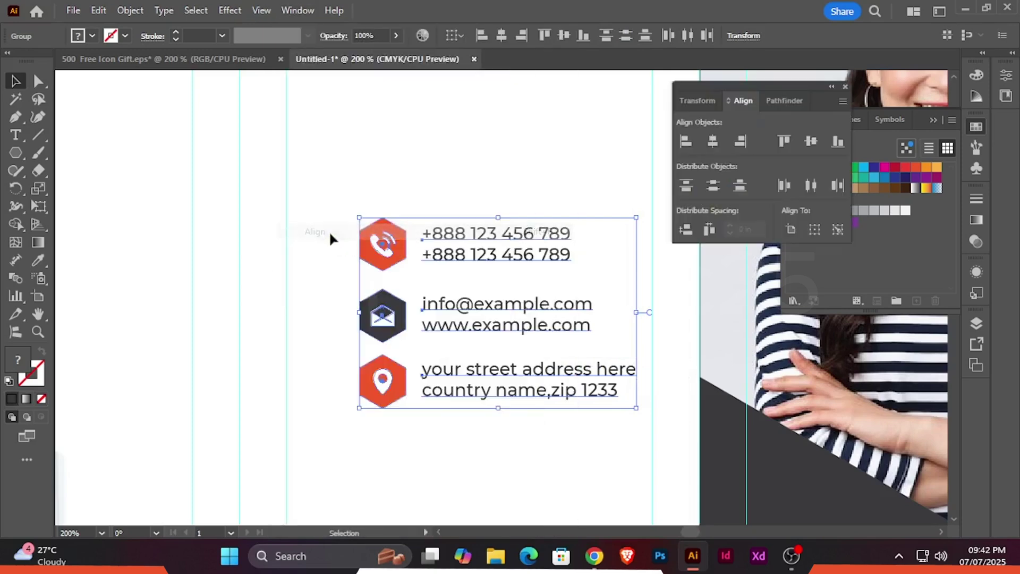
click(685, 229)
click(547, 170)
Draw a dark gray rectangle above the contact rows, spanning the full width of the brochure's middle panel
key(ctrl+minus)
key(ctrl+minus)
drag(547, 168, 426, 280)
click(435, 239)
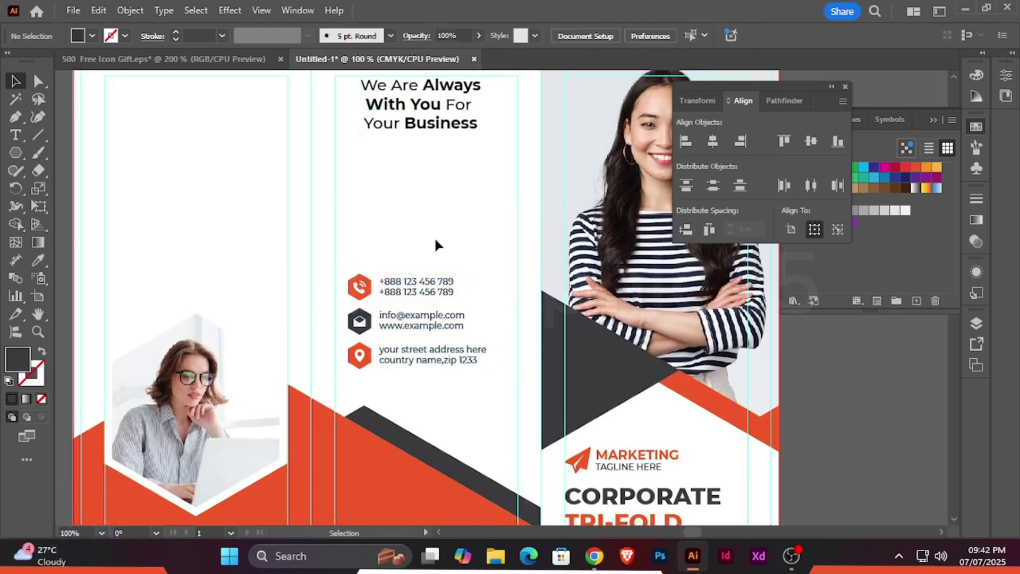
drag(358, 264, 466, 352)
scroll(477, 238, down, 2)
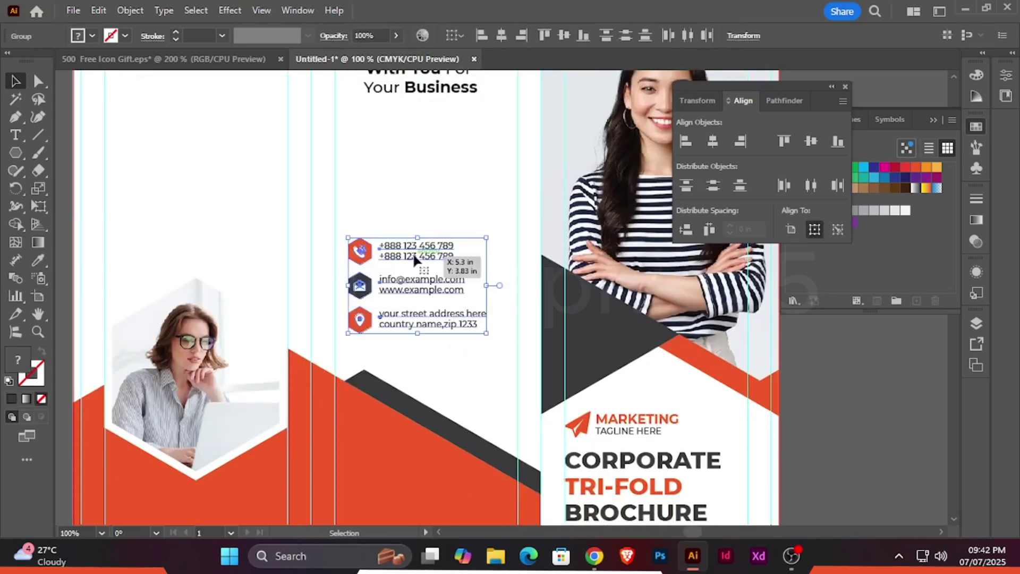
click(56, 212)
drag(15, 152, 80, 151)
drag(311, 173, 541, 216)
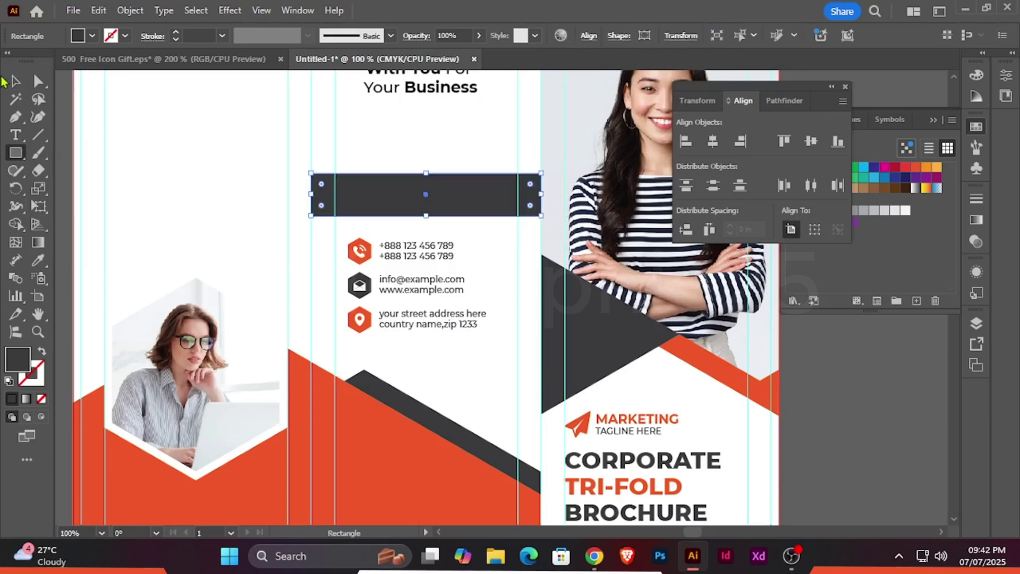
Group the three contact rows and center them horizontally on the dark rectangle as key object
key(v)
click(404, 258)
shift+click(413, 283)
shift+click(415, 322)
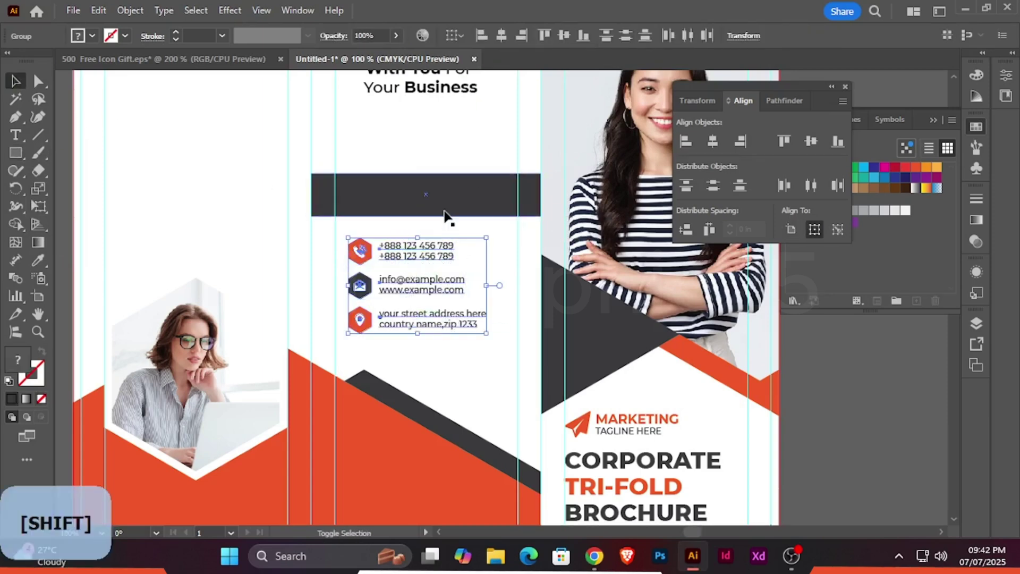
right_click(440, 248)
click(477, 320)
shift+click(438, 195)
click(438, 194)
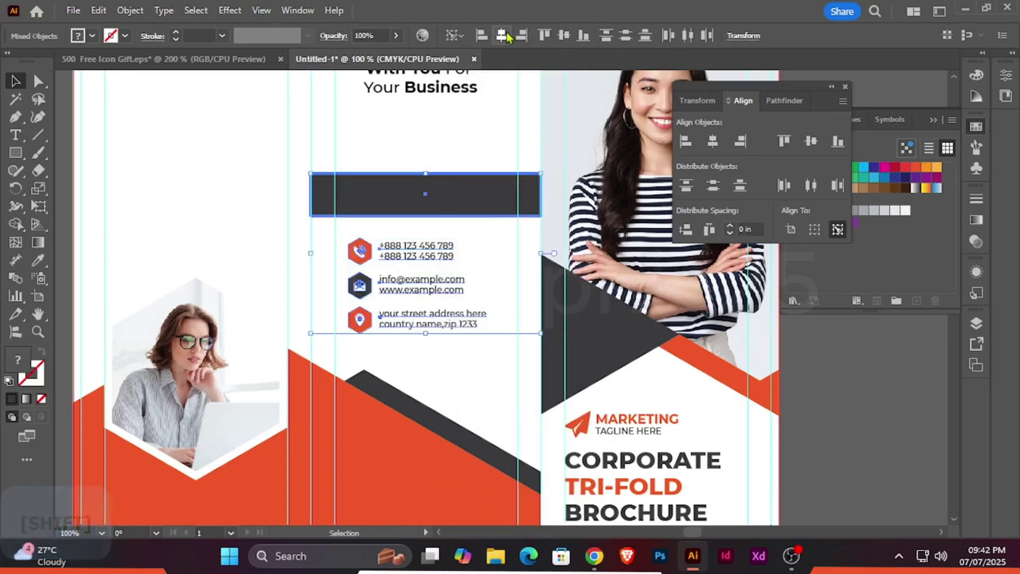
click(501, 36)
click(461, 142)
Draw a square slightly larger than the QR code over it and fill it with white sampled from the page
scroll(461, 142, down, 3)
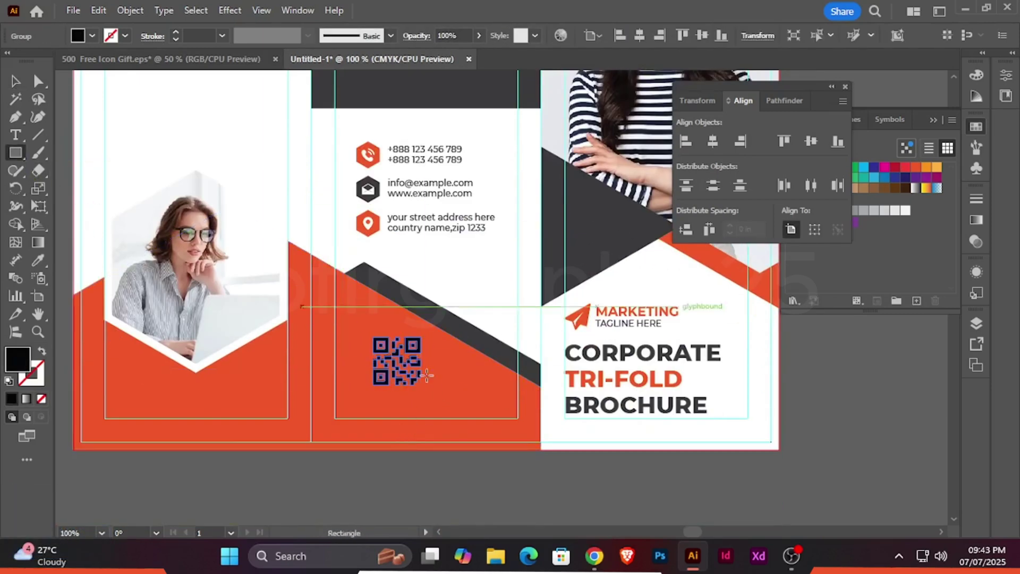
drag(369, 333, 425, 391)
key(i)
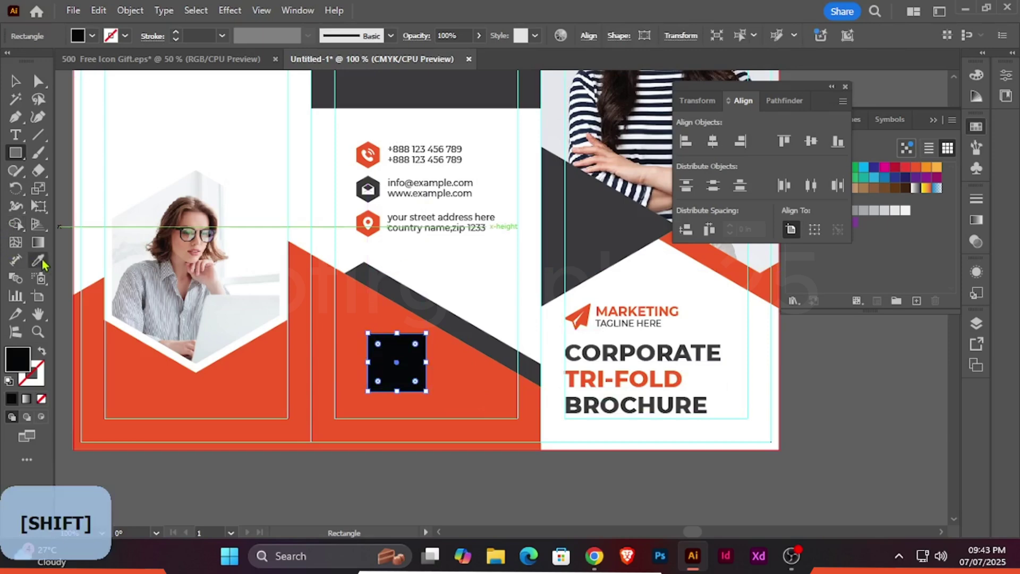
click(452, 249)
key(v)
Arrange the white square in the stacking order so it sits behind the QR code but above the orange shape
right_click(410, 360)
mouse_move(462, 475)
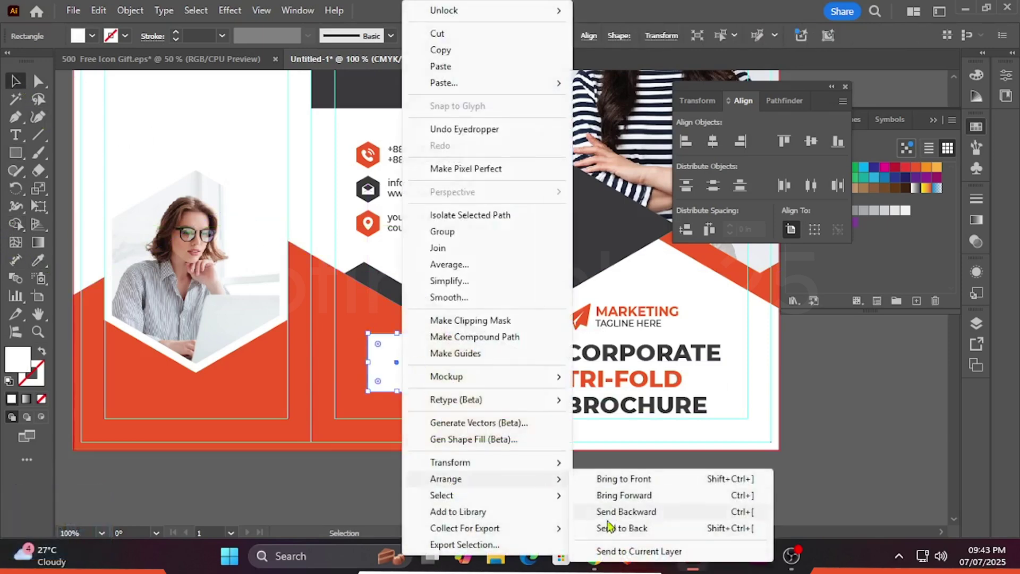
click(611, 531)
key(ctrl)
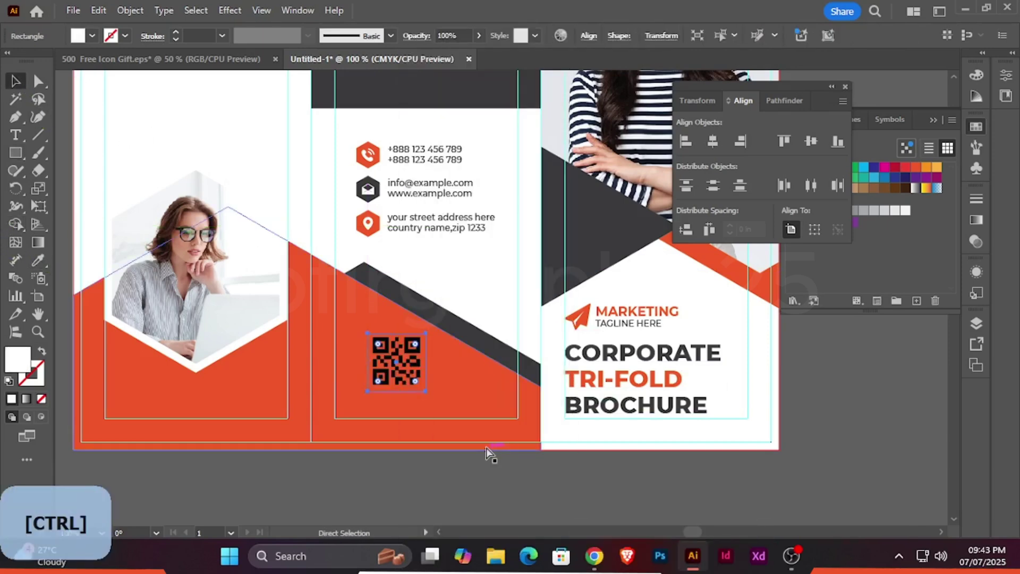
key(ctrl+bracketright)
Align the QR code and its white square by their vertical centers and move them slightly down and right
shift+click(448, 374)
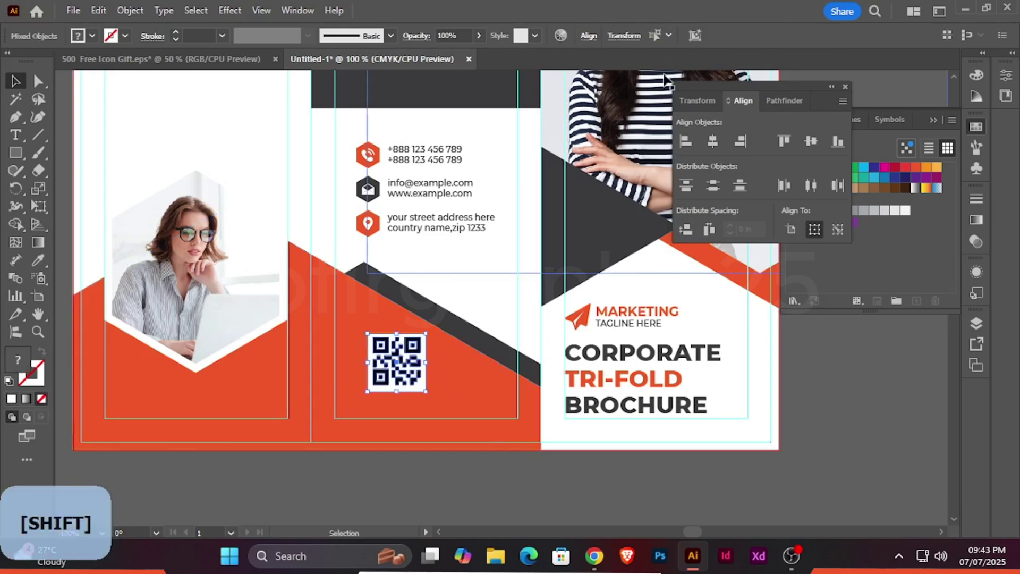
click(810, 142)
drag(400, 373, 420, 364)
Center the QR code with its white square horizontally on the middle panel's dark rectangle
shift+click(430, 101)
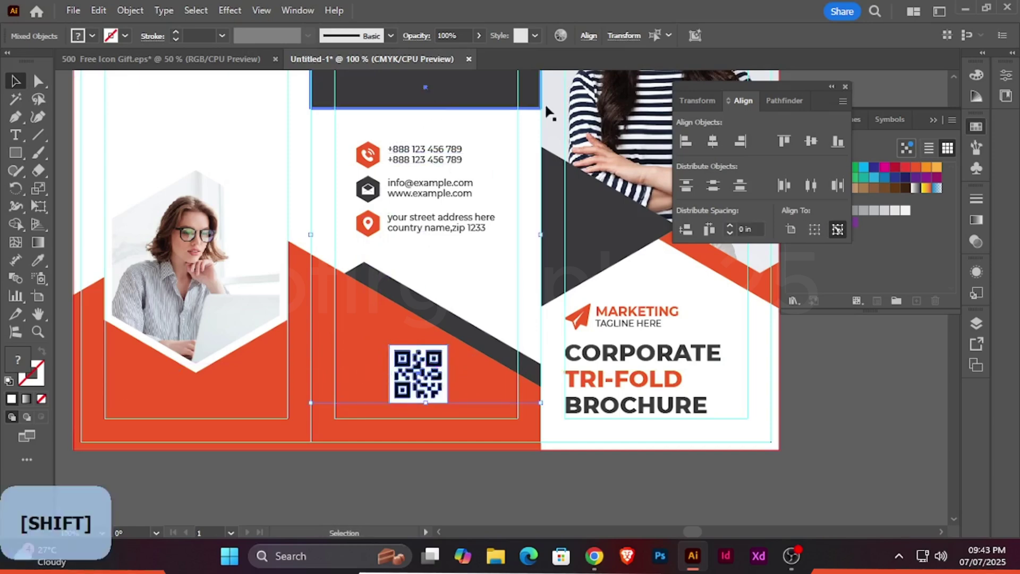
click(713, 141)
click(513, 497)
Create an area text box about 2.9 by 1.4 in beneath the middle panel's heading and fill it with a Lorem Ipsum paragraph
scroll(514, 499, down, 1)
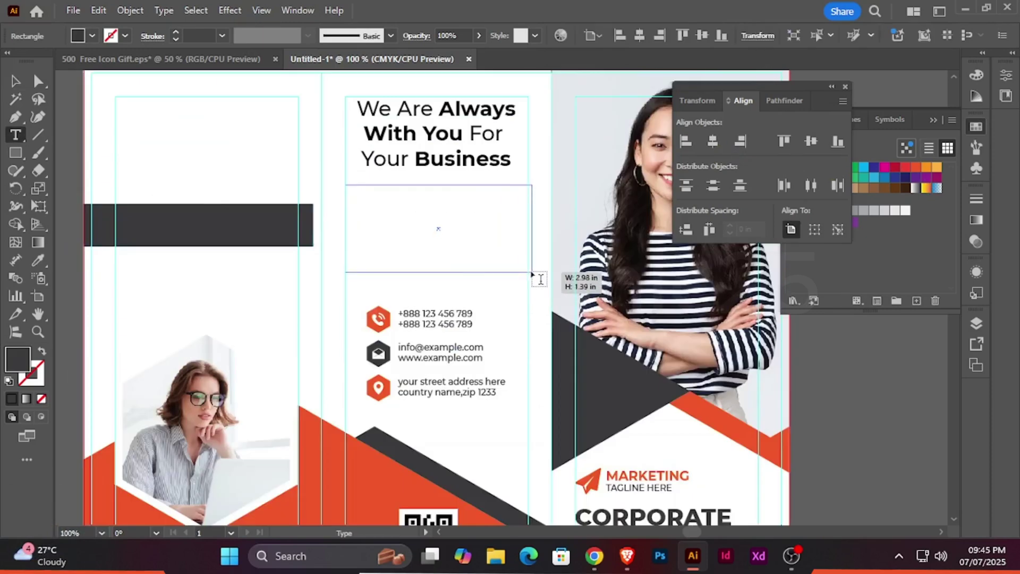
drag(531, 273, 528, 271)
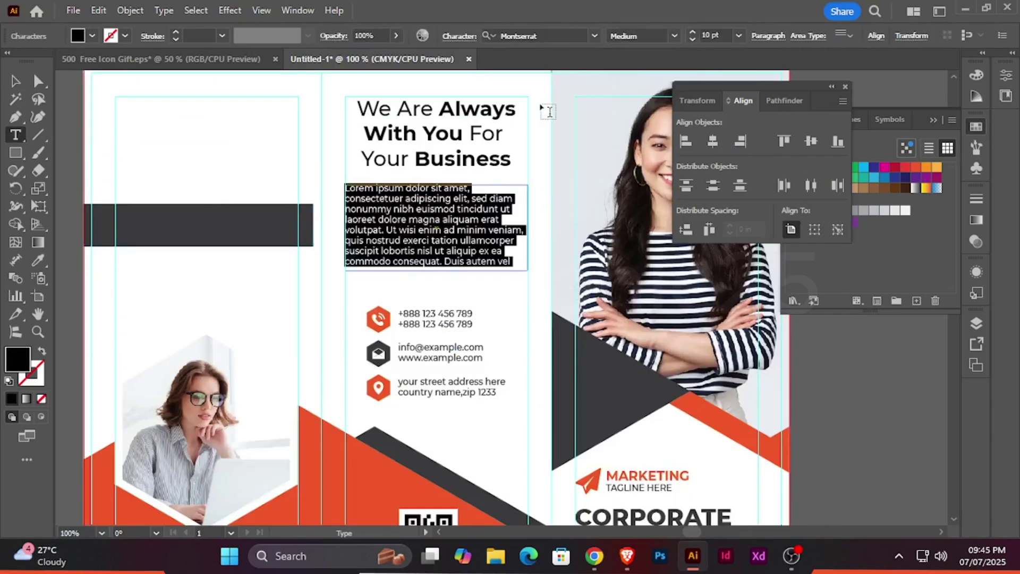
text(Lorem Ipsum is simply dummy text of the printing and typesetting industry. Lorem Ipsum has been the industry's standard dummy text ever since the 1500s, when an unknown printer took a galley of type and scrambled it to make a type specimen book.)
Select all the text of the Lorem Ipsum paragraph, copy it and set its alignment to centered
key(ctrl+a)
key(ctrl+c)
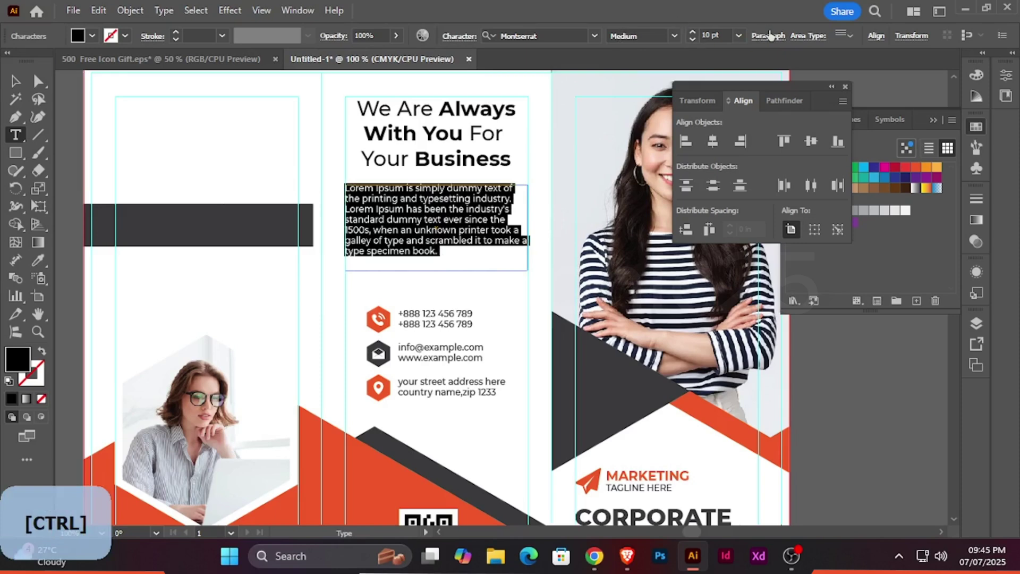
click(769, 36)
click(649, 64)
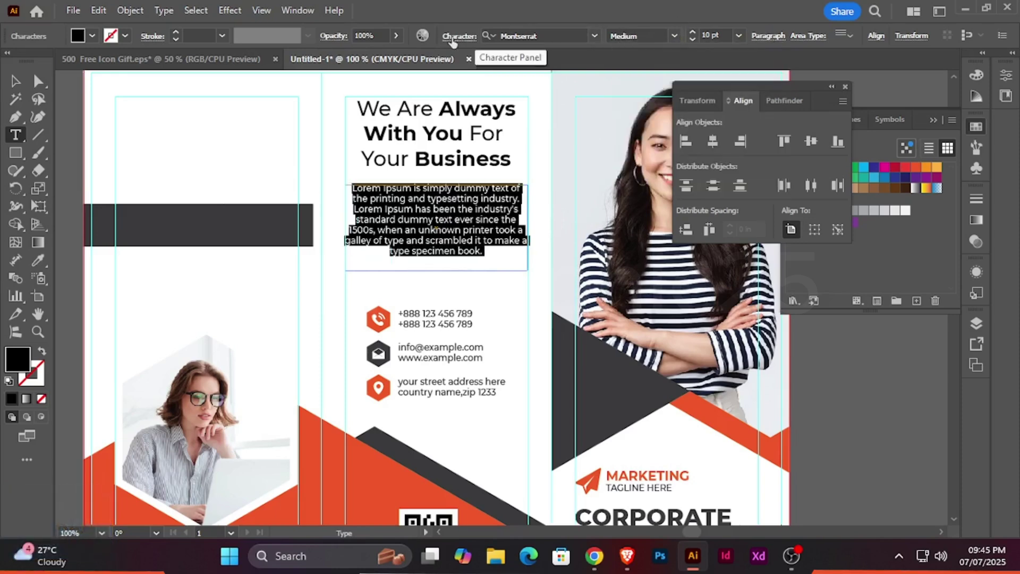
Set the leading of the middle panel's Lorem Ipsum paragraph to 17 pt and recolor it with the dark gray of the triangle shape
click(459, 36)
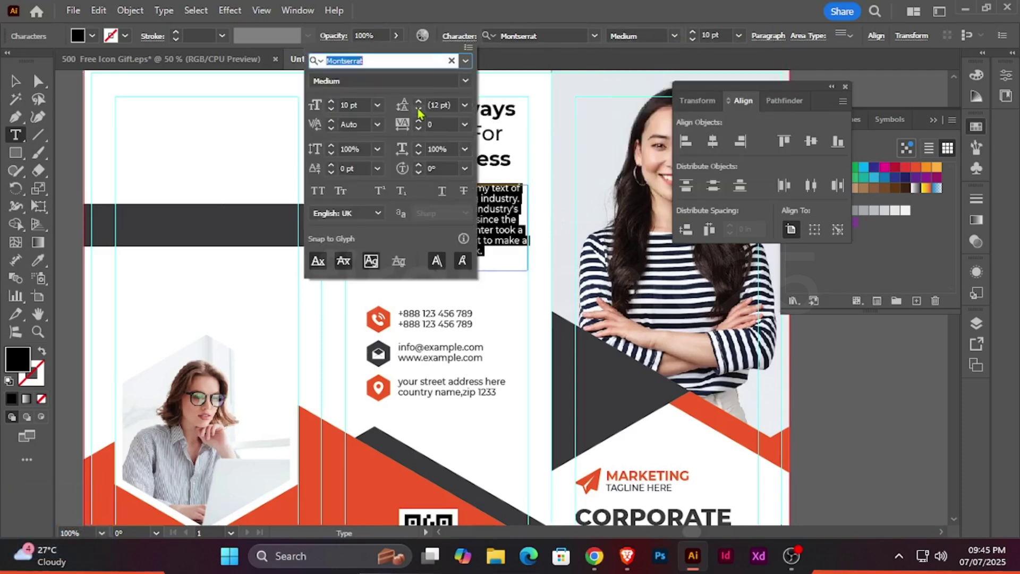
click(418, 102)
click(418, 102)
click(18, 84)
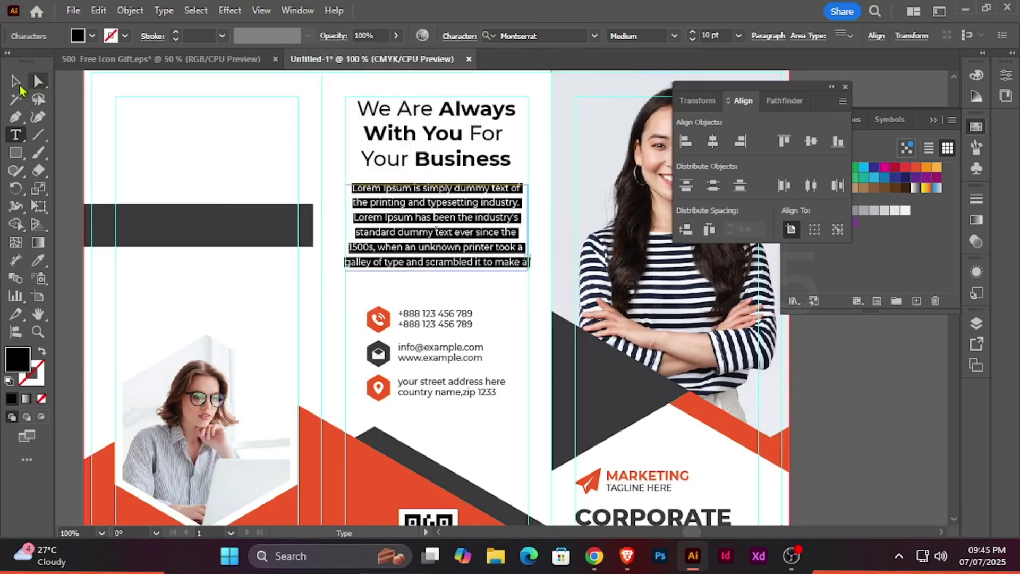
click(38, 260)
click(592, 380)
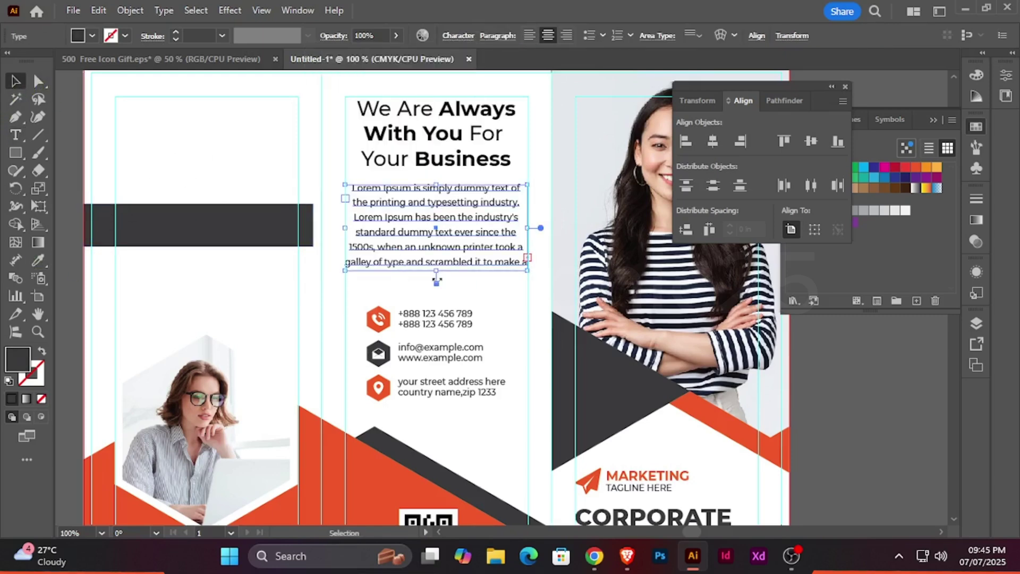
Trim the middle panel's paragraph so it ends at "standard dummy text", and fit its frame to the remaining lines
drag(436, 278, 436, 317)
double_click(453, 260)
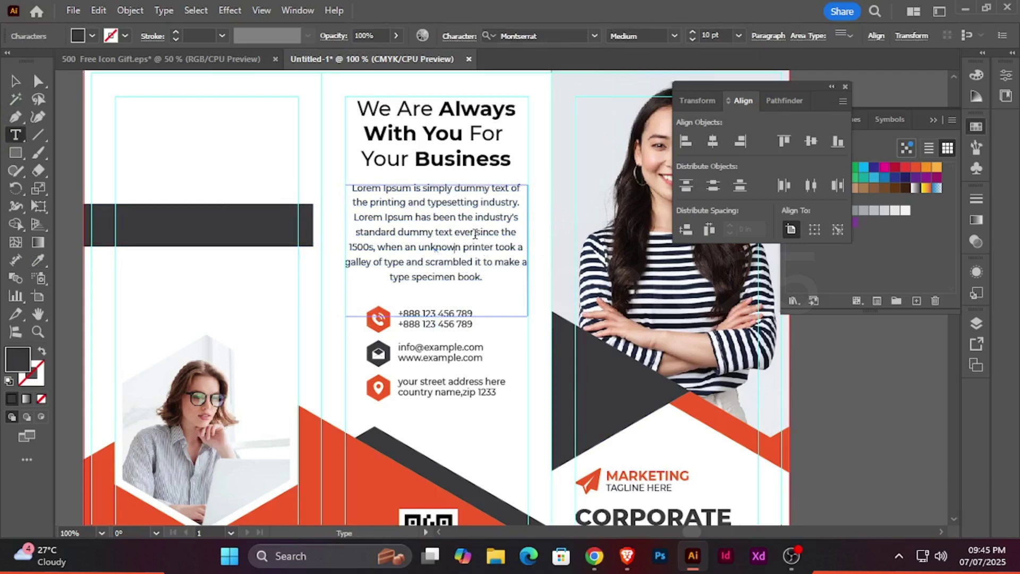
drag(453, 229, 506, 321)
key(Delete)
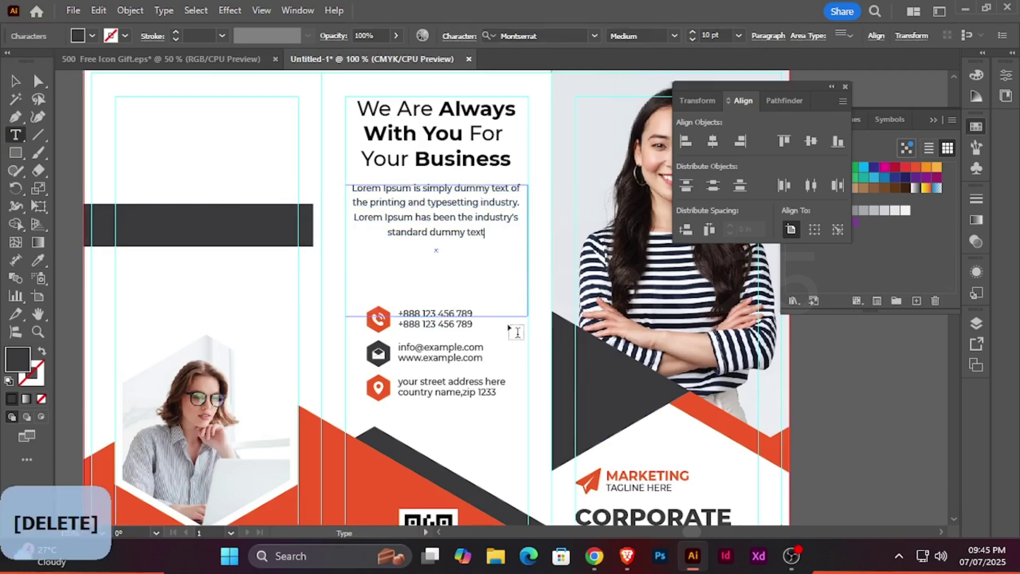
click(12, 81)
drag(436, 317, 444, 239)
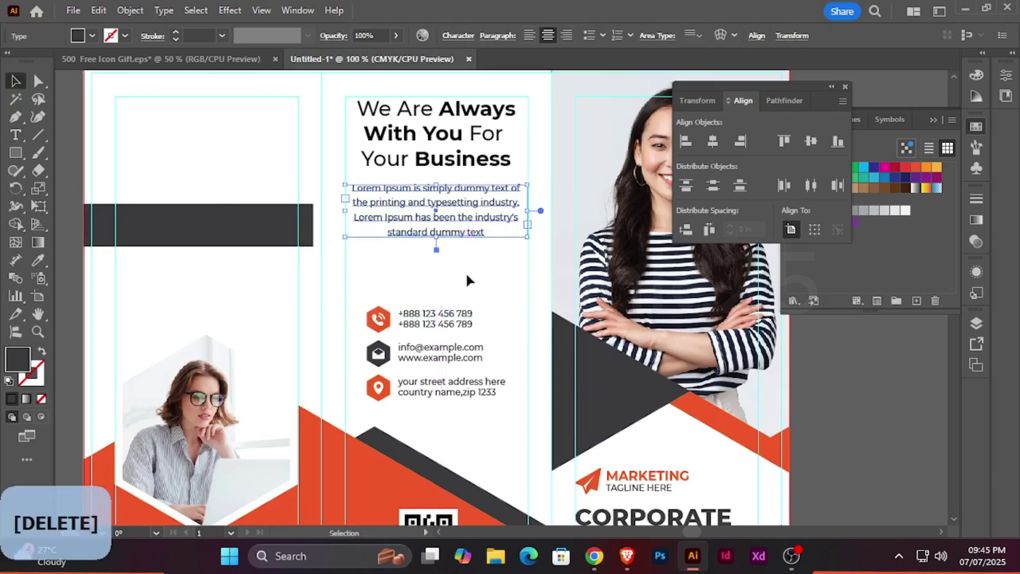
Nudge the contact details group with its icons up toward the middle panel's paragraph
click(466, 275)
click(442, 385)
key(Up)
key(Up)
key(Up)
key(Up)
key(Up)
key(Up)
key(Up)
key(Up)
key(Up)
key(Up)
key(Up)
key(Up)
key(Up)
key(Up)
key(Up)
key(Up)
key(Up)
key(Up)
key(Up)
key(Up)
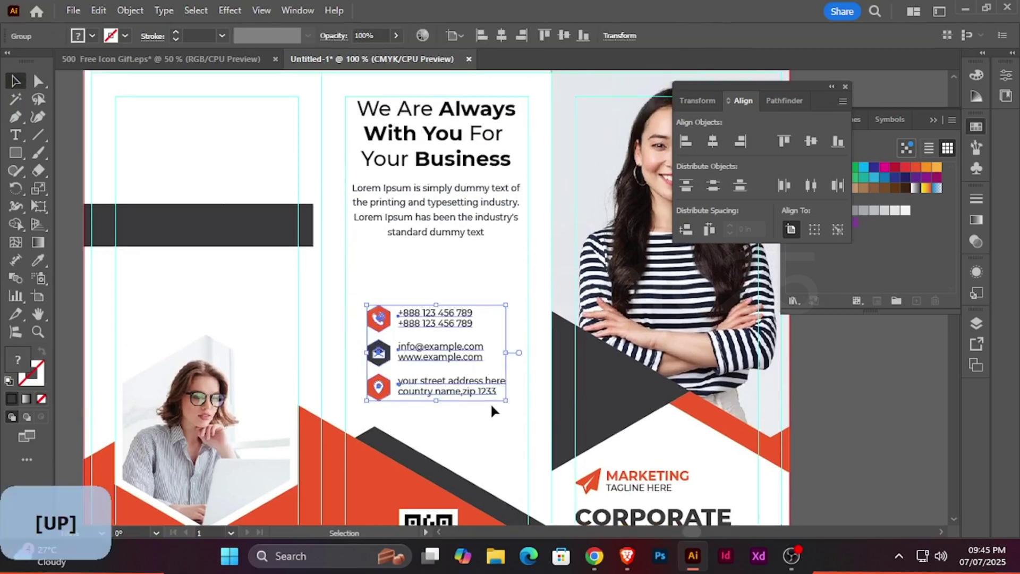
key(Up)
key(Up)
key(Up)
click(490, 406)
Replace the text of the heading copy on the first panel with "About Us" in title case
scroll(489, 405, down, 1)
key(space)
drag(331, 285, 491, 396)
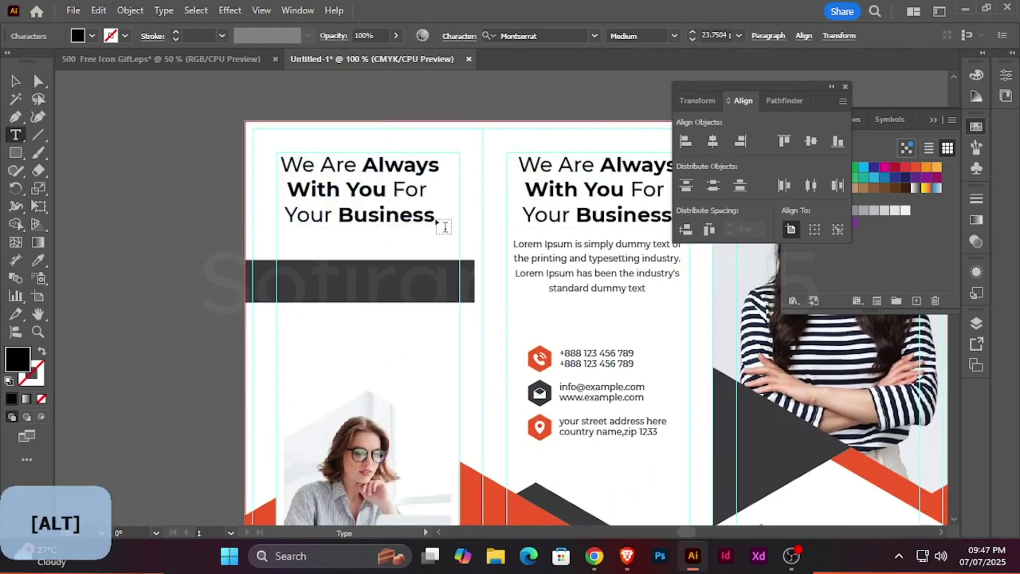
drag(443, 226, 263, 160)
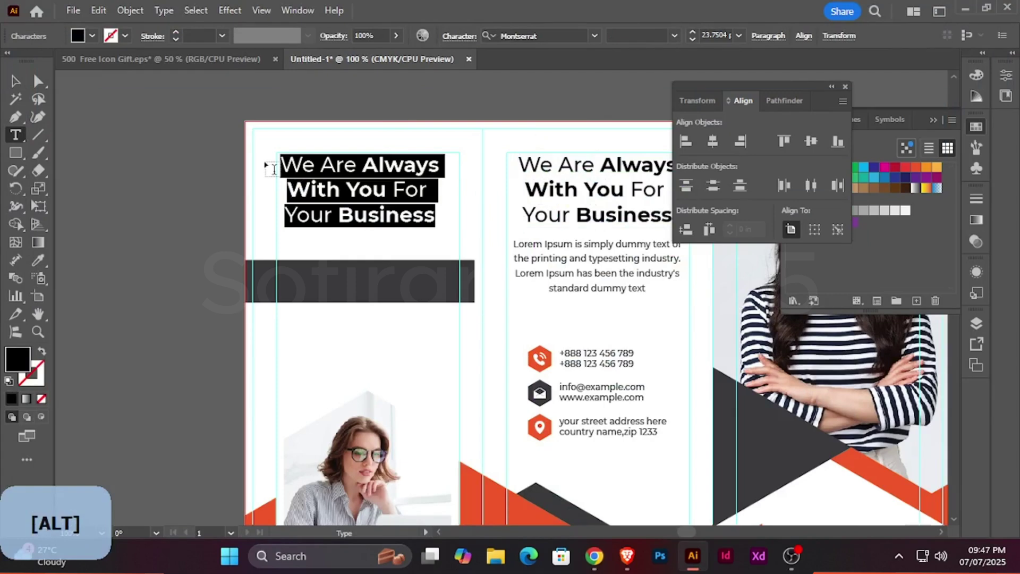
text(about us)
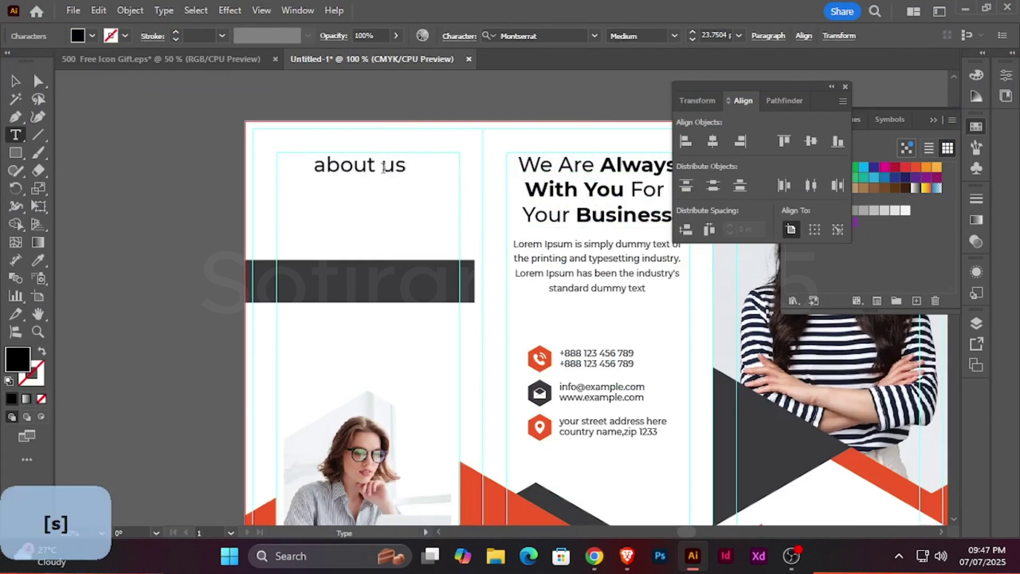
key(ctrl+a)
click(164, 10)
mouse_move(223, 244)
click(405, 276)
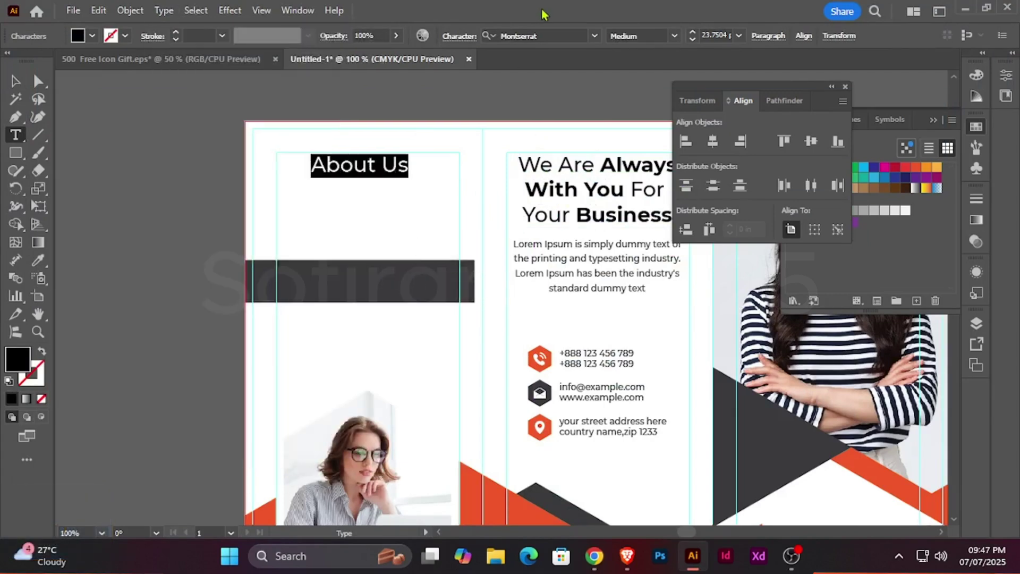
Set the "About Us" heading to Montserrat Bold at 18 pt
click(674, 36)
click(650, 252)
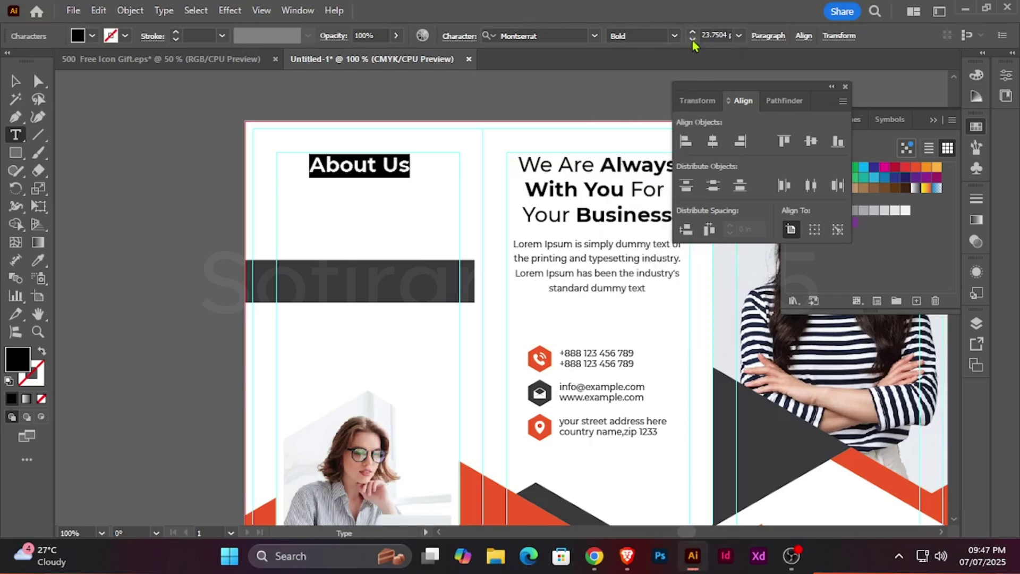
click(692, 40)
click(692, 40)
click(692, 40)
click(692, 40)
click(692, 40)
click(692, 40)
Move the "About Us" heading to the panel's left margin guide and align its top with the middle panel's heading
click(14, 82)
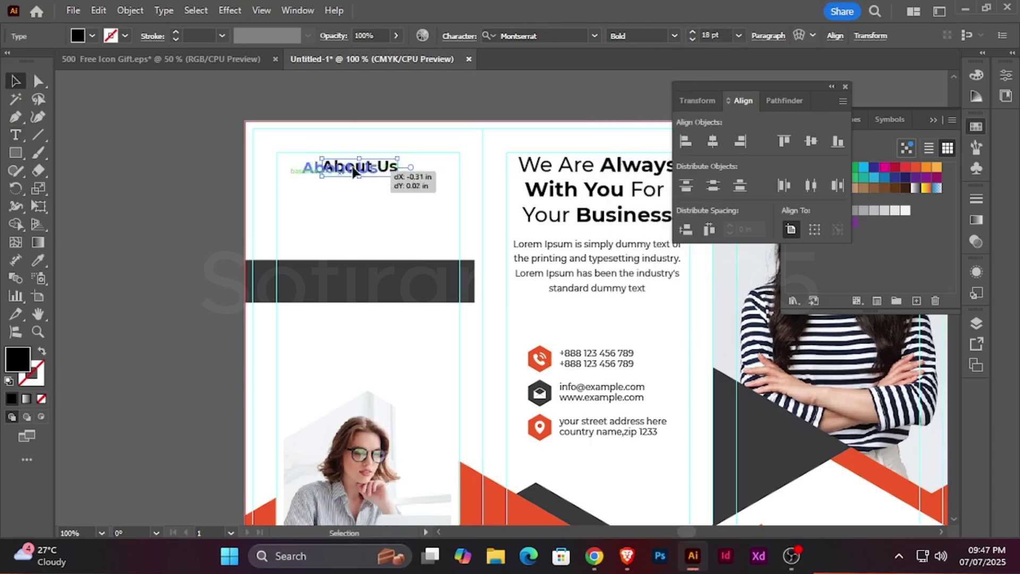
drag(354, 171, 333, 171)
shift+click(537, 189)
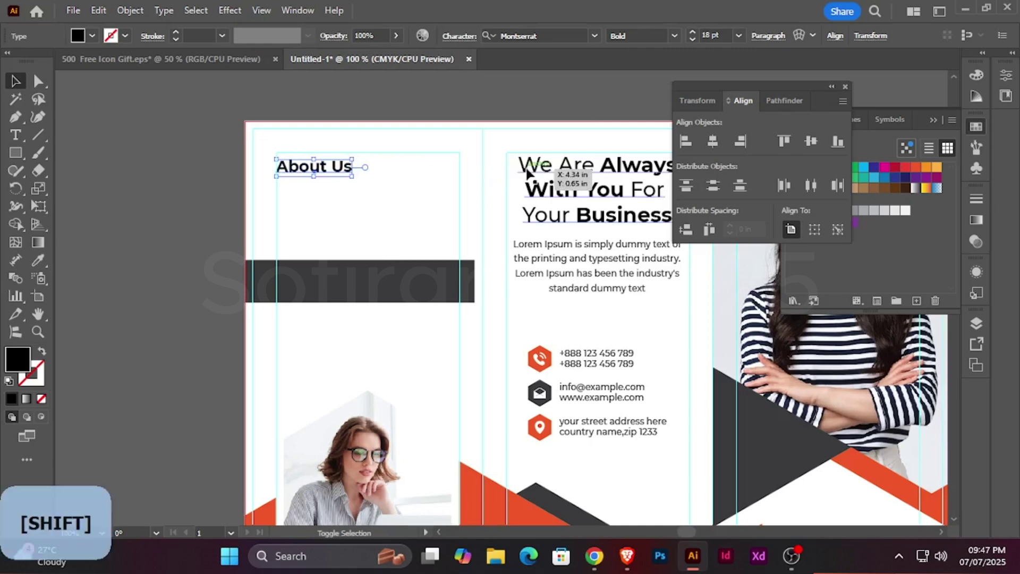
click(537, 189)
click(803, 36)
click(460, 91)
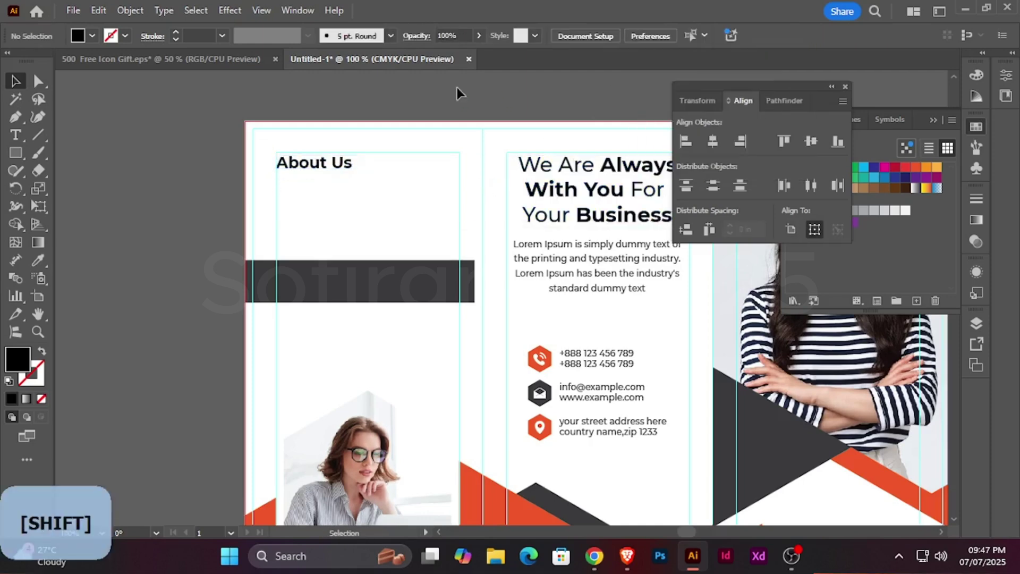
drag(316, 173, 316, 169)
Recolor the word "About" orange and move the dark horizontal bar straight down to just above the portrait photo
double_click(324, 162)
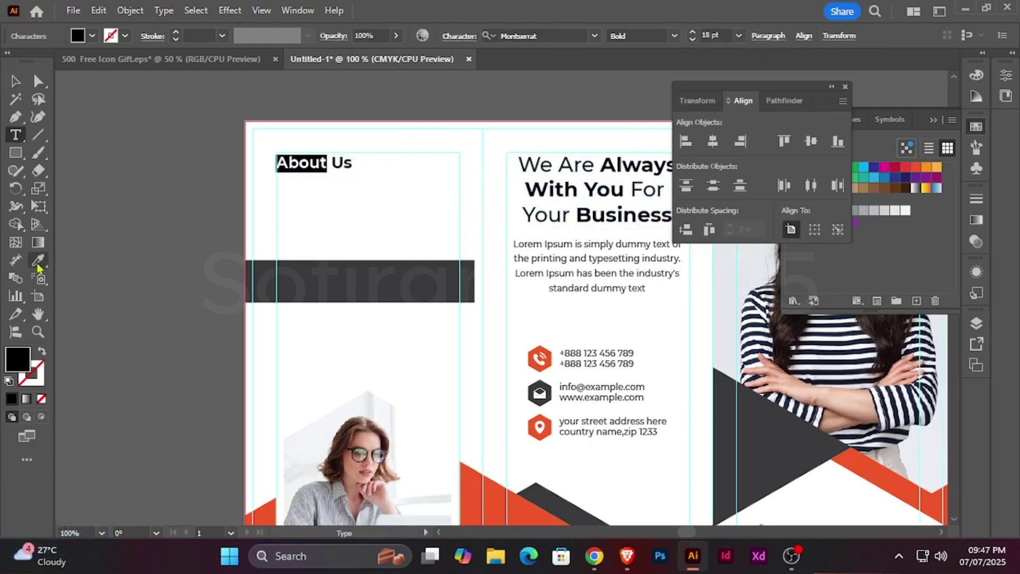
click(14, 81)
shift+drag(307, 280, 327, 371)
Duplicate the middle panel's paragraph beneath the "About Us" heading and left-align the copy
shift+click(546, 262)
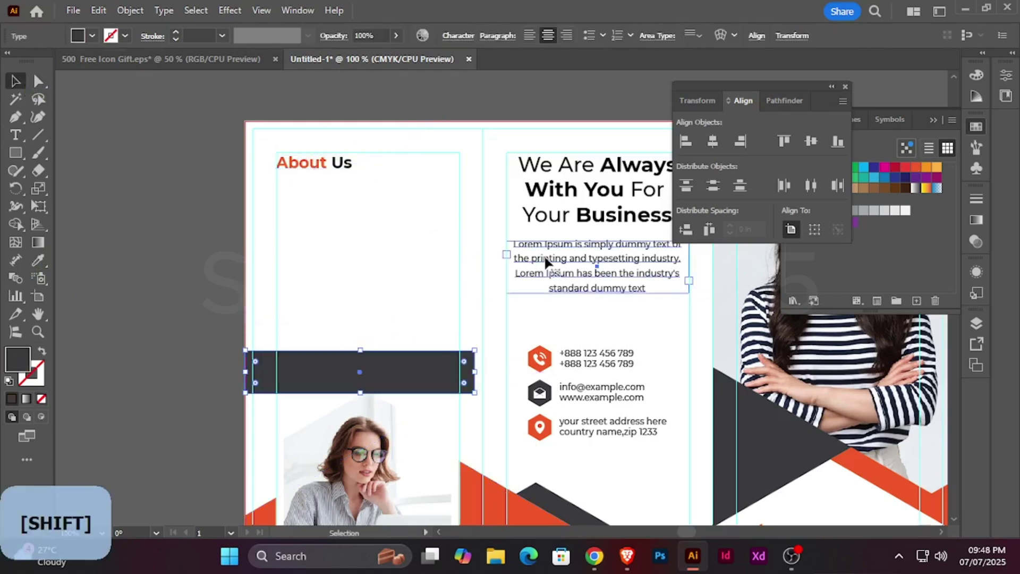
alt+drag(587, 252, 382, 218)
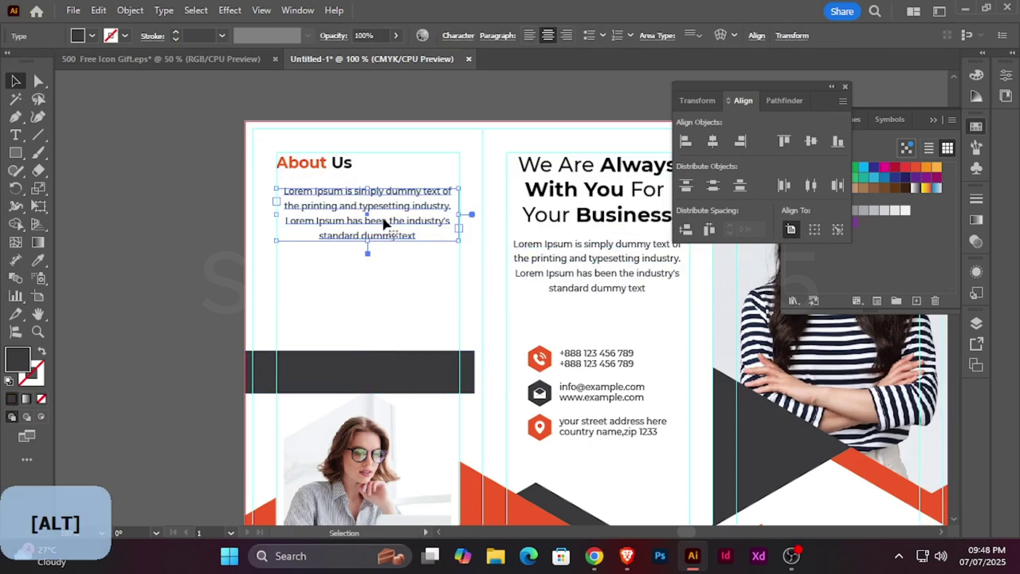
click(530, 35)
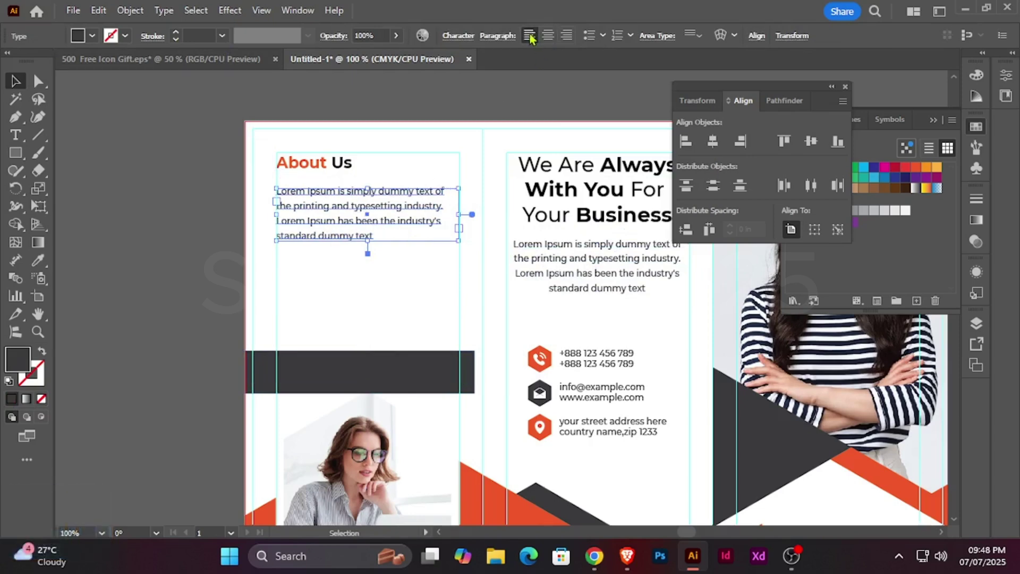
Enlarge the "About Us" text frame, replace its text with the copied full Lorem Ipsum paragraph, and justify it with the last line left-aligned
drag(368, 241, 367, 297)
click(378, 237)
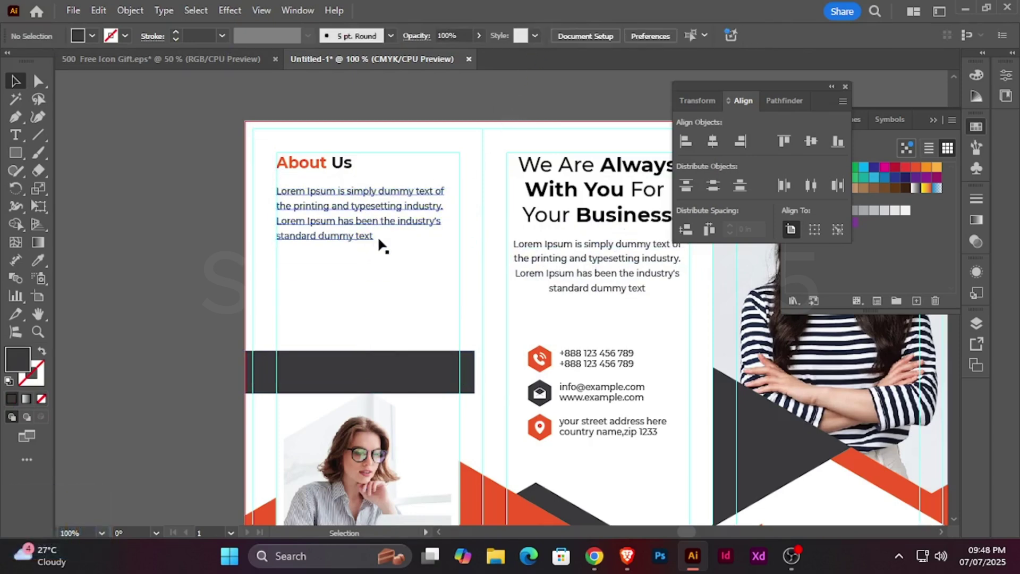
key(t)
drag(377, 236, 259, 181)
key(ctrl+v)
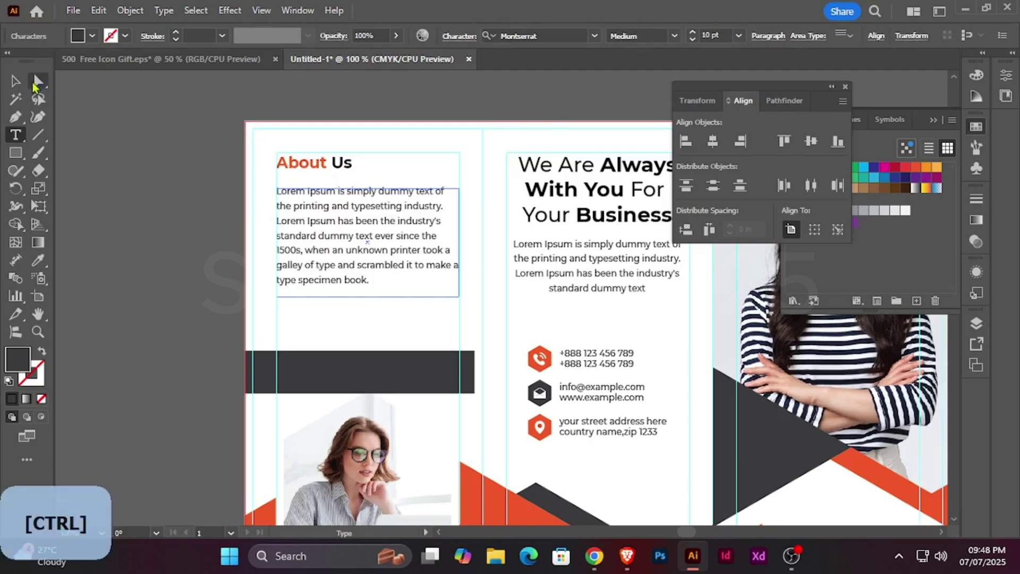
key(Escape)
click(447, 69)
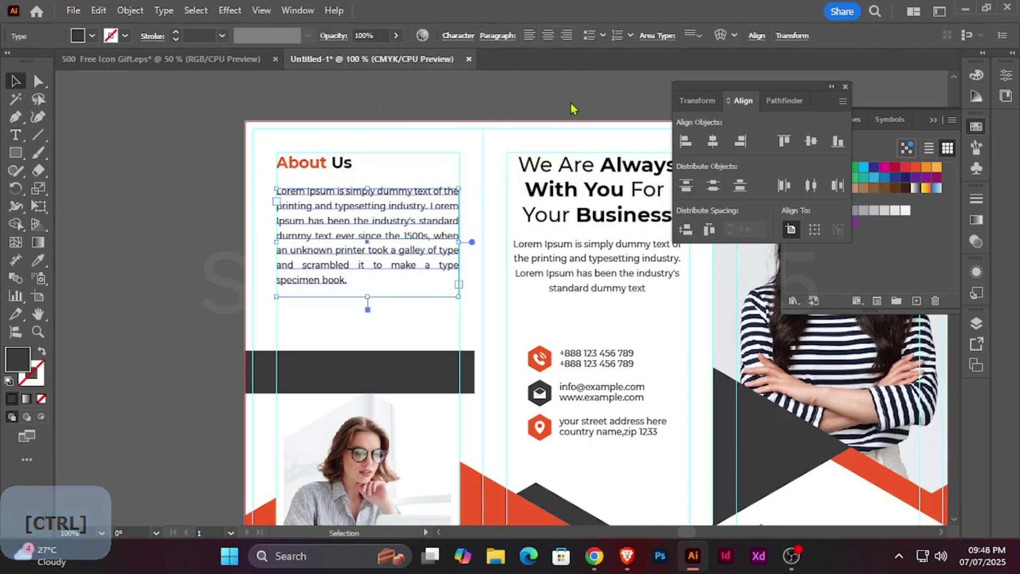
Nudge the justified paragraph up slightly toward the "About Us" heading
key(Up)
key(Up)
key(Up)
key(Up)
key(Up)
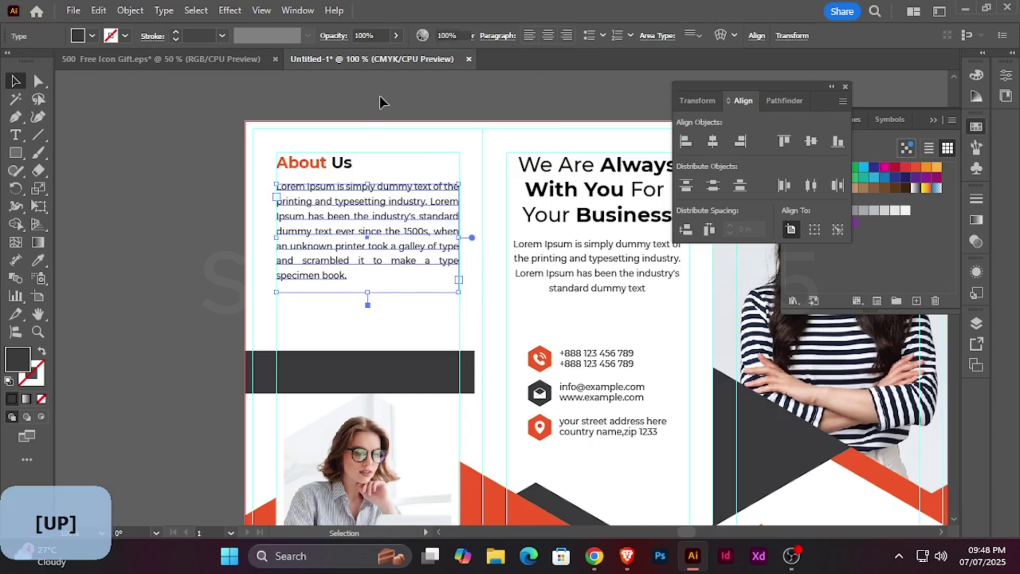
click(381, 98)
Place a small dark spacer square beneath the "About Us" heading and nudge the paragraph down below it
key(m)
mouse_move(590, 223)
mouse_down()
mouse_move(606, 234)
mouse_move(328, 175)
mouse_move(346, 181)
mouse_move(308, 180)
mouse_move(341, 181)
mouse_up()
key(v)
click(376, 210)
key(Down)
key(Down)
key(Down)
key(Down)
key(Down)
key(Down)
key(Down)
key(Down)
key(Down)
key(Down)
key(Down)
click(394, 205)
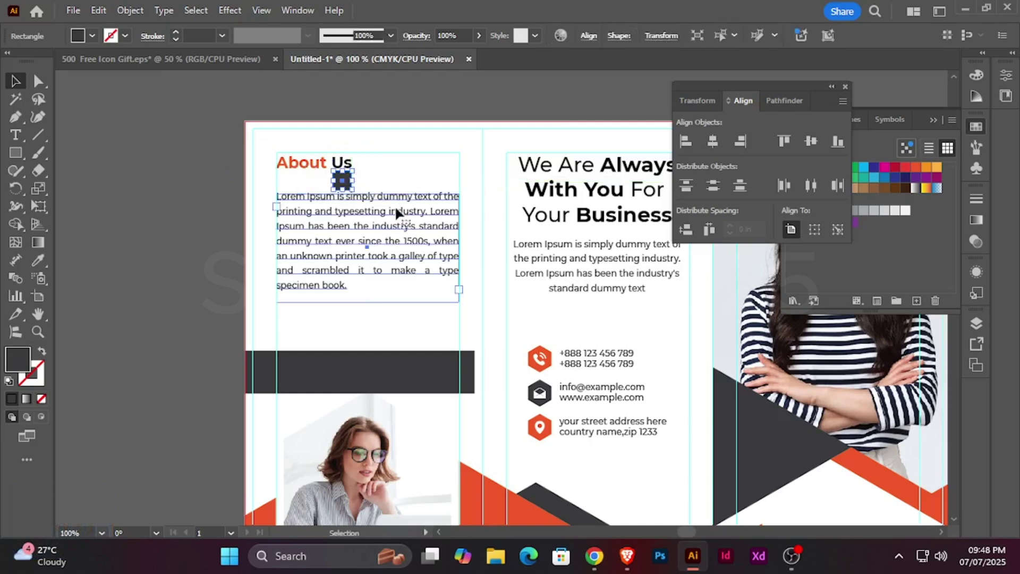
Move the spacer square up against the "About Us" heading's underside and nudge the paragraph up toward it
key(ctrl+plus)
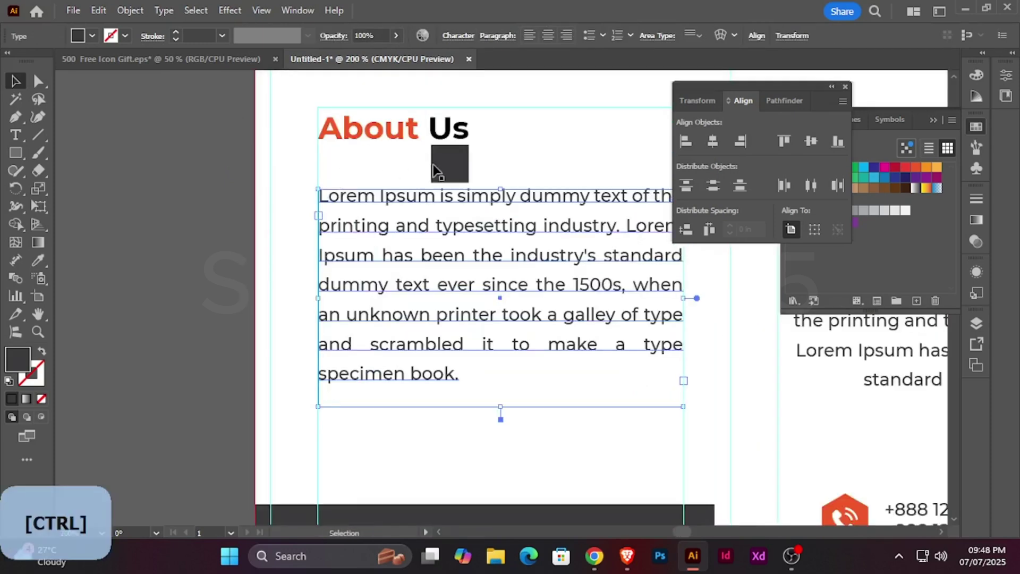
drag(434, 170, 434, 165)
click(483, 208)
key(Up)
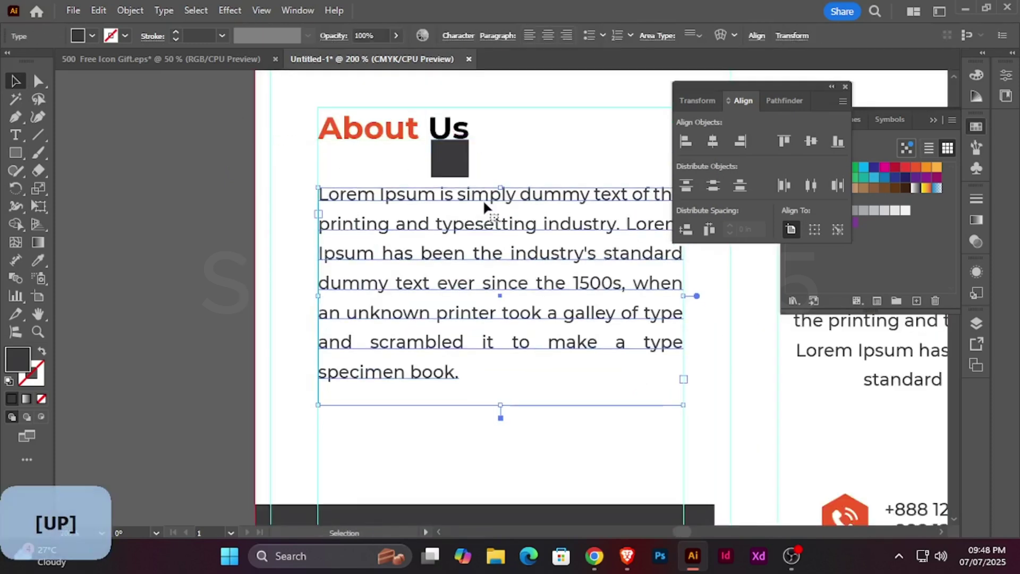
key(Up)
key(Up)
key(Up)
key(Up)
key(Up)
key(Up)
key(Up)
Shorten the "About Us" paragraph's frame to fit its text and move the dark horizontal bar off the artboard
key(ctrl+minus)
key(ctrl+minus)
key(ctrl+minus)
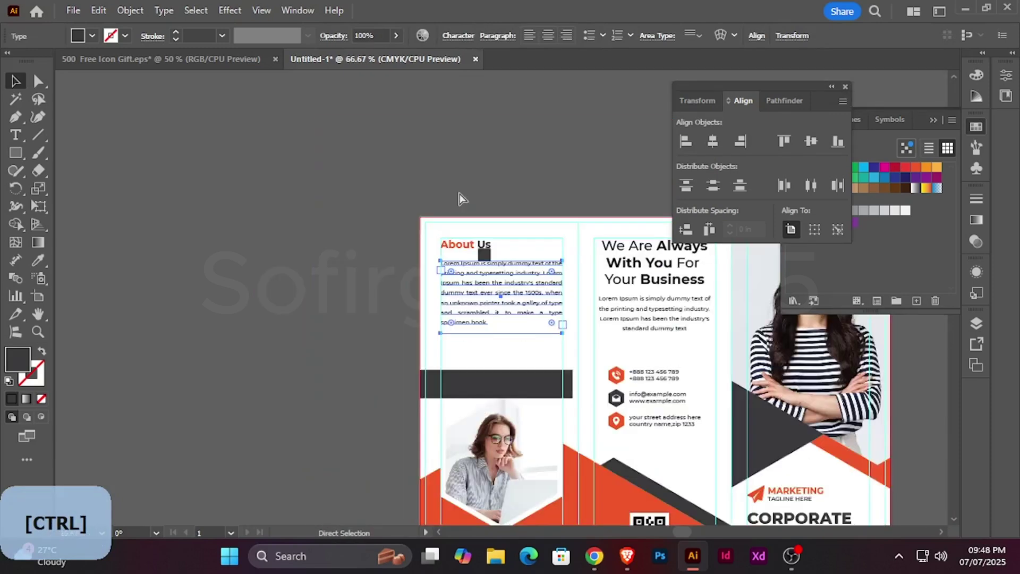
key(ctrl+plus)
click(498, 274)
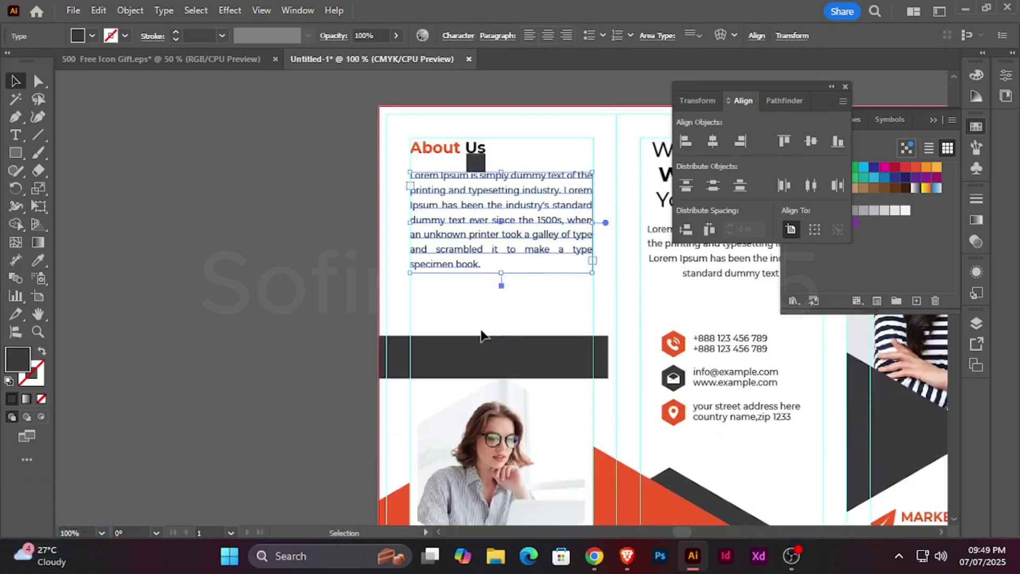
scroll(474, 345, down, 2)
drag(464, 312, 164, 319)
Duplicate the "About Us" paragraph into the empty space above the portrait photo
click(464, 154)
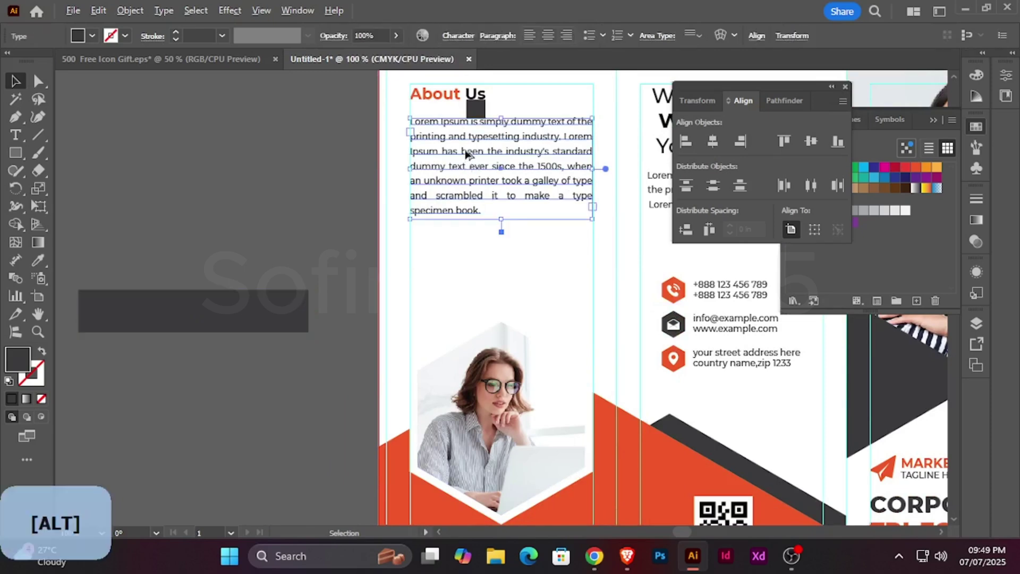
drag(464, 154, 484, 275)
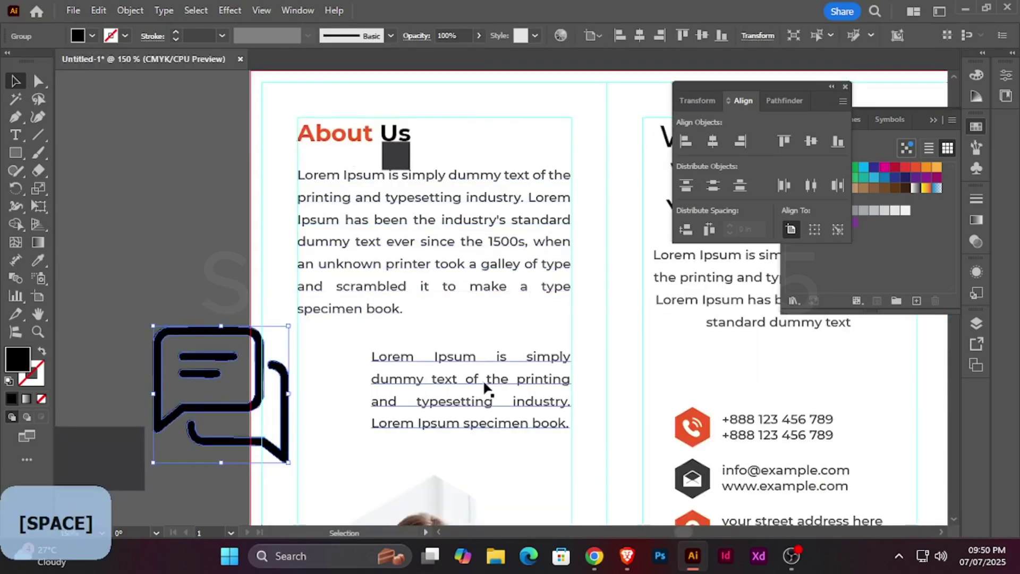
Set the short Lorem Ipsum text above the portrait to 8 pt with 14 pt leading and shorten its frame to three lines
click(458, 35)
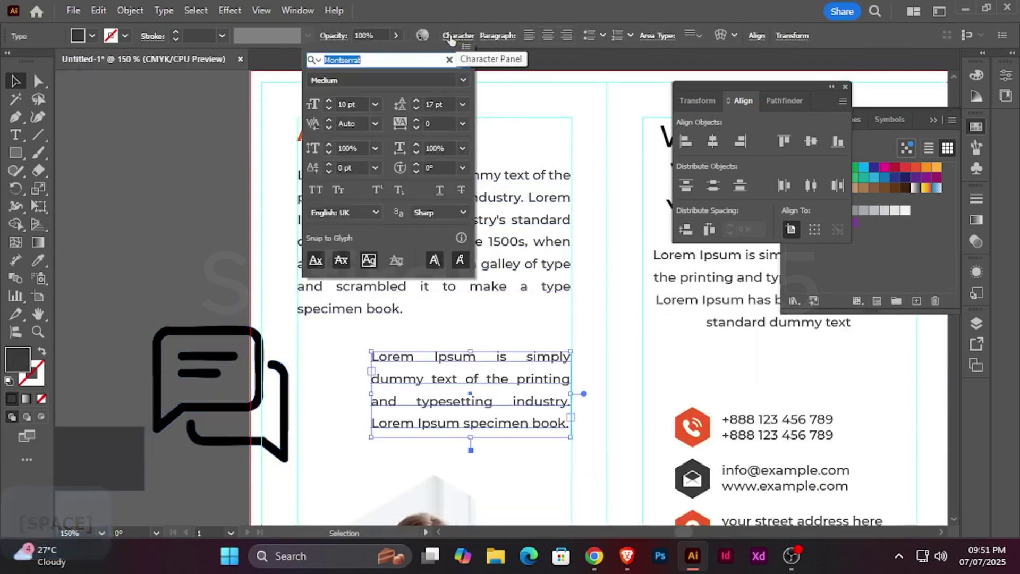
click(329, 108)
click(416, 109)
click(416, 109)
click(417, 109)
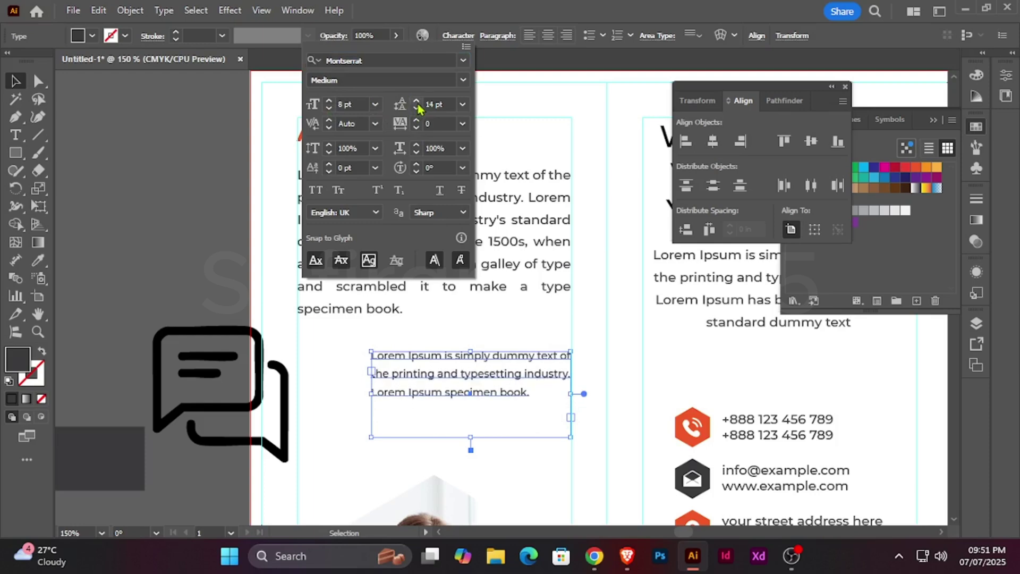
drag(470, 437, 478, 402)
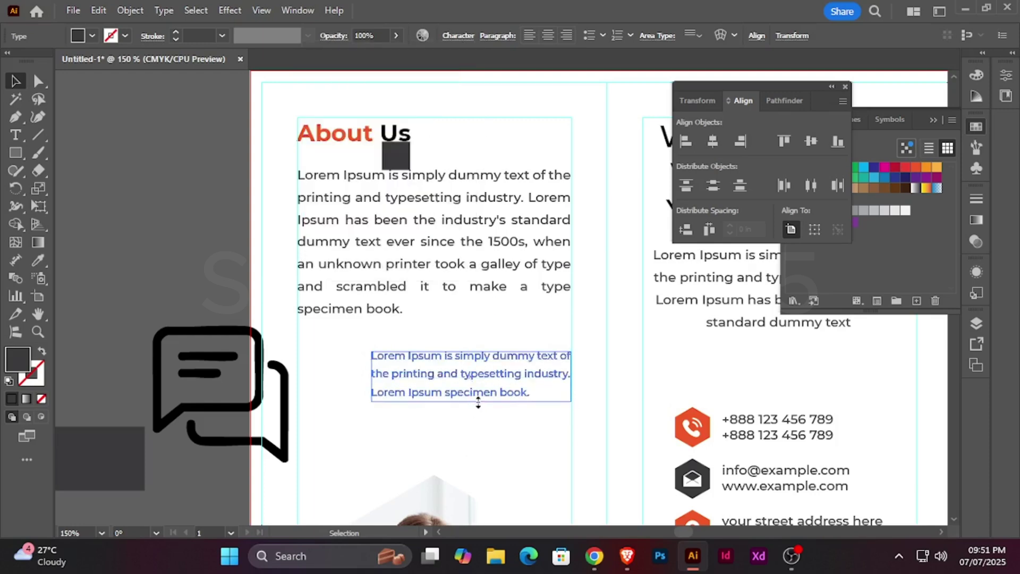
Scale the speech-bubble icon down and place it at the first panel's left margin beside the short text
click(193, 333)
drag(155, 327, 339, 353)
drag(342, 437, 366, 403)
Align the speech-bubble icon vertically with the short text beside it, using the text as the key object
shift+click(423, 378)
click(387, 339)
click(325, 364)
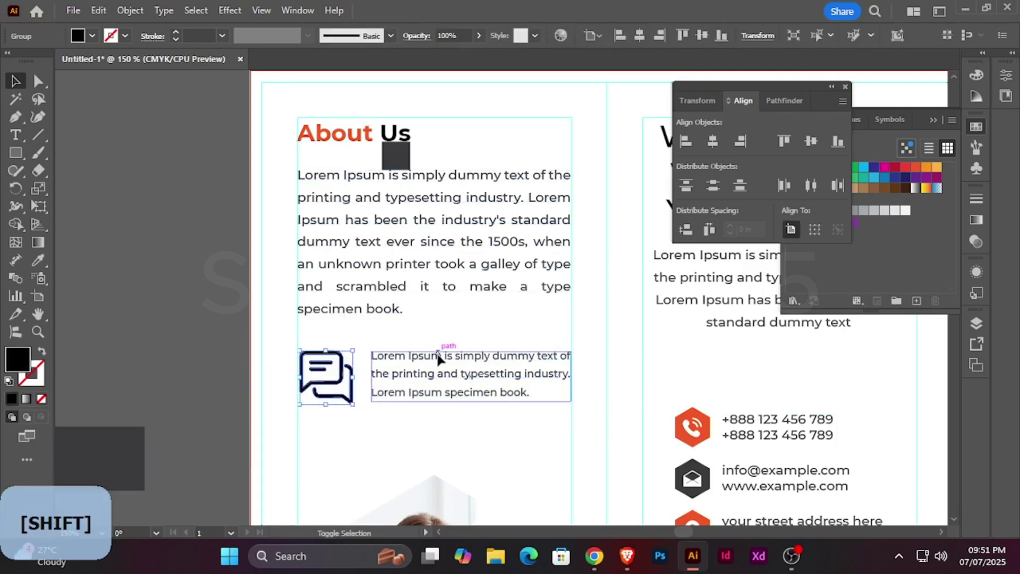
shift+click(439, 358)
click(442, 359)
click(635, 35)
click(170, 277)
Recolor the speech-bubble icon with the orange sampled from the word "About"
click(324, 367)
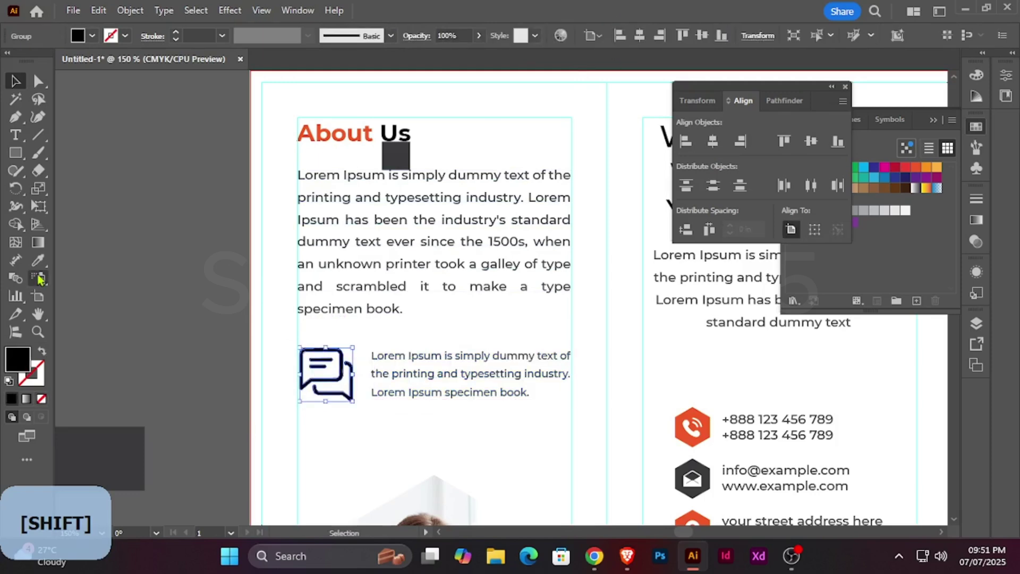
click(37, 261)
click(342, 133)
click(14, 80)
click(139, 189)
Delete the spacer square under the "About Us" heading and the leftover dark bar beside the artboard
scroll(139, 189, down, 2)
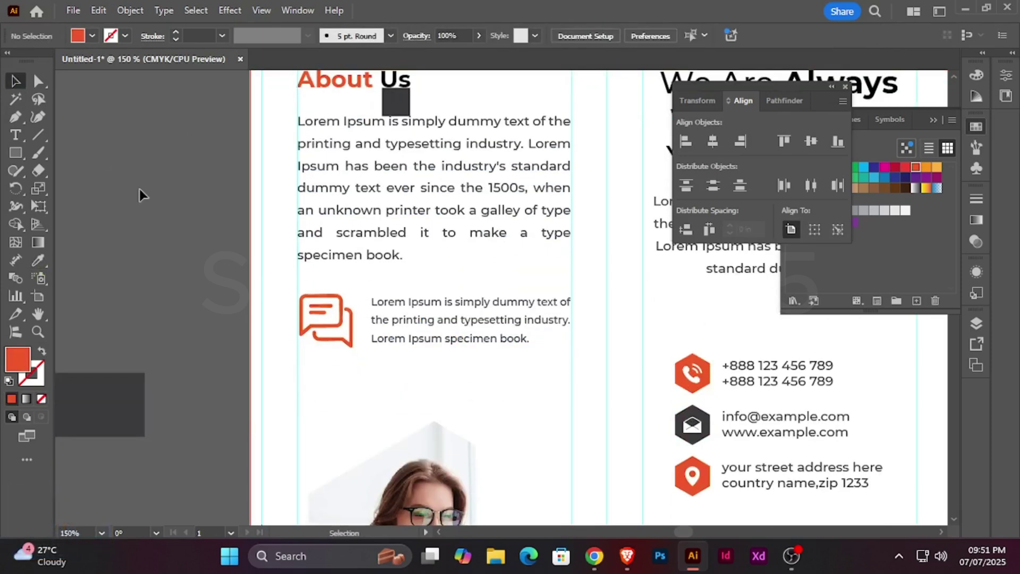
drag(140, 189, 181, 193)
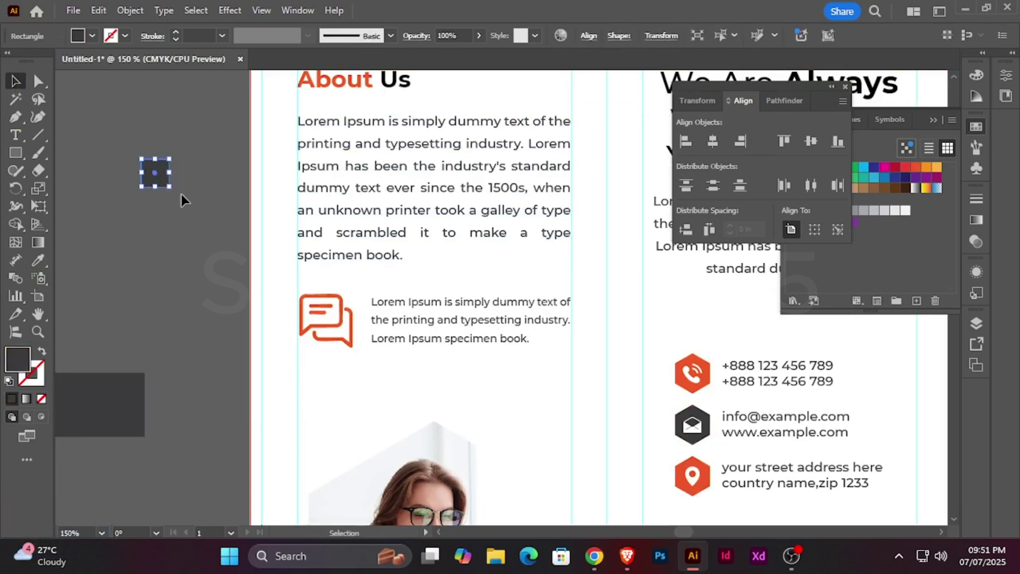
key(Delete)
key(ctrl+minus)
key(ctrl+minus)
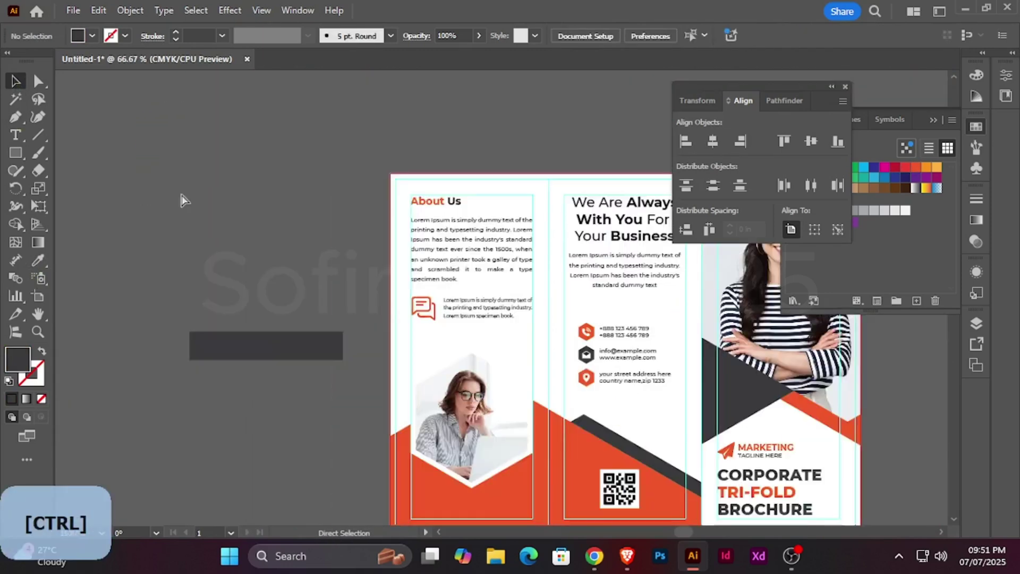
click(230, 346)
key(Delete)
key(space)
drag(333, 312, 126, 257)
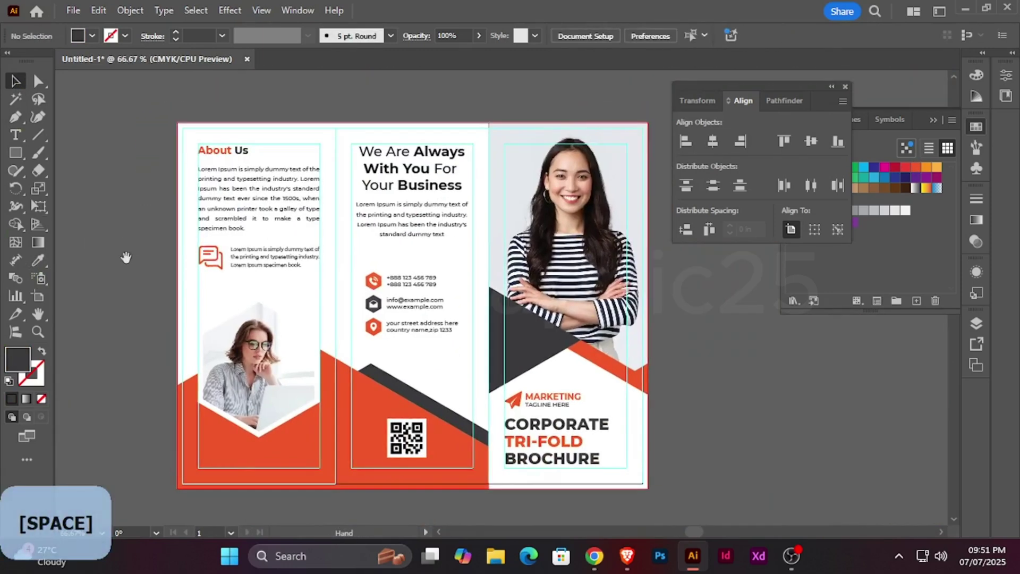